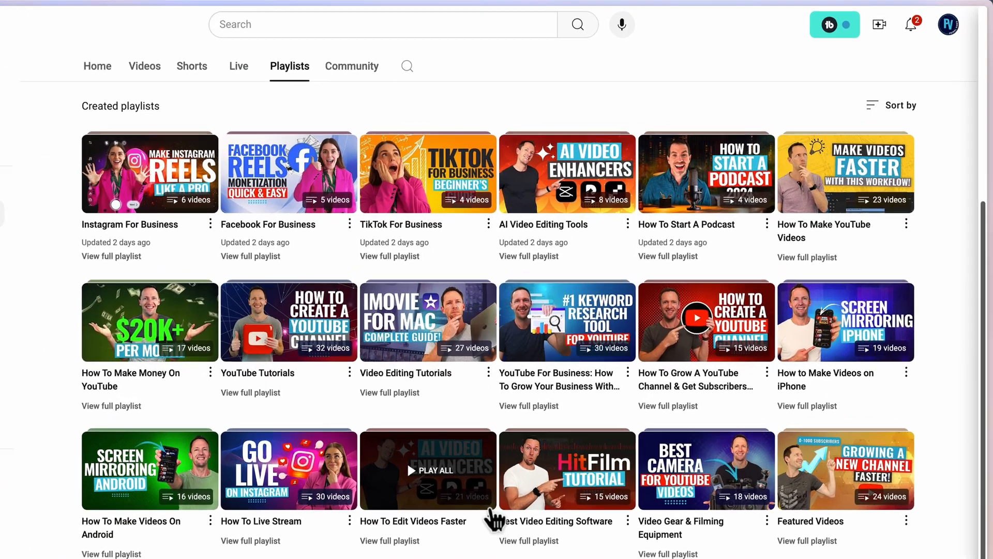
# - Go to YouTube Studio and open the list of playlists in the channel's content
pyautogui.scroll(4, 557, 450)
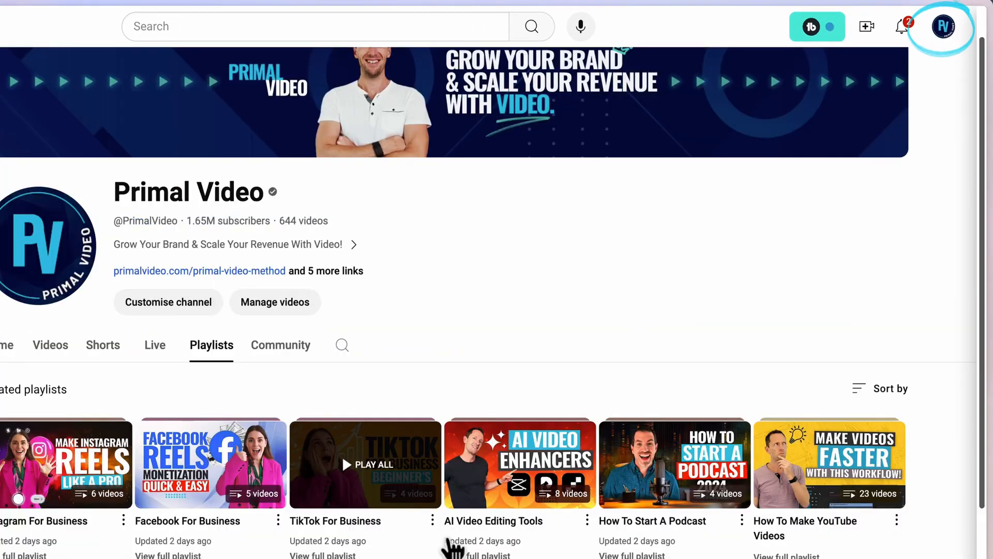
pyautogui.click(944, 29)
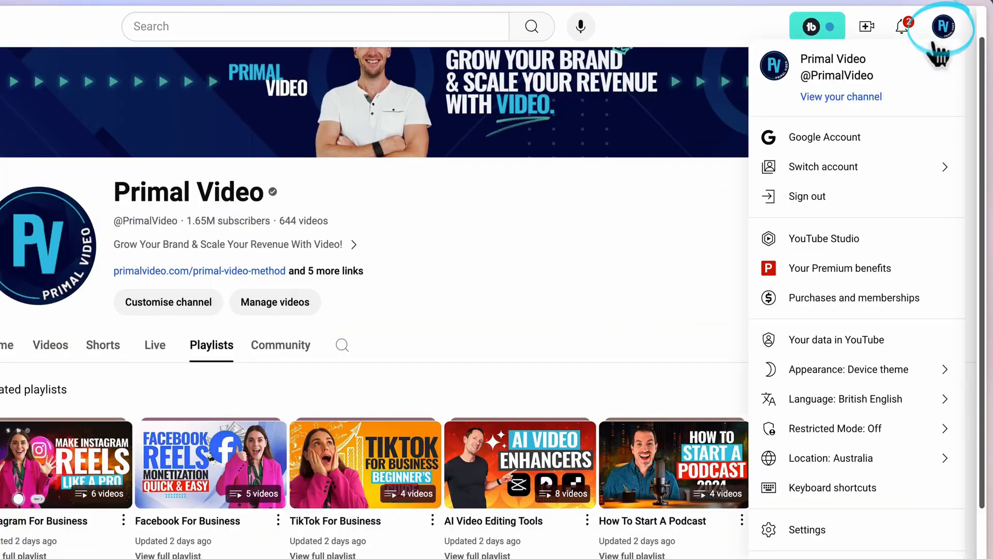
pyautogui.click(812, 259)
pyautogui.click(93, 253)
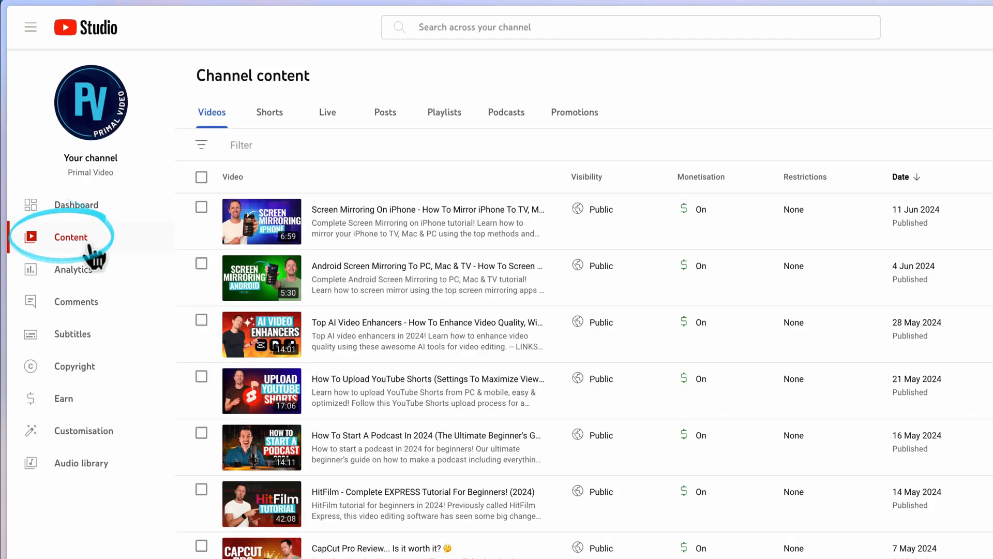
pyautogui.click(448, 118)
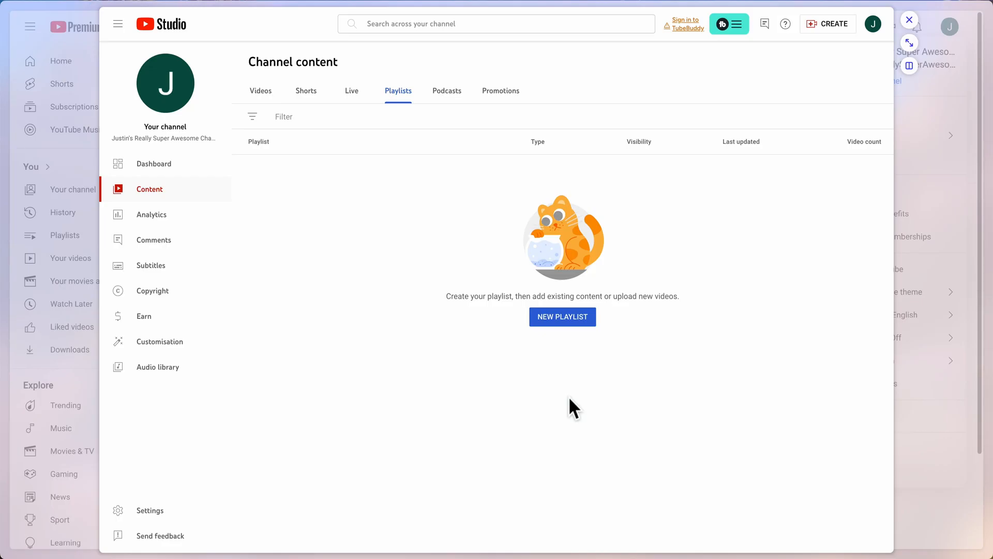
# - Start a new playlist and title it "Best AI Video Generators"
pyautogui.click(568, 315)
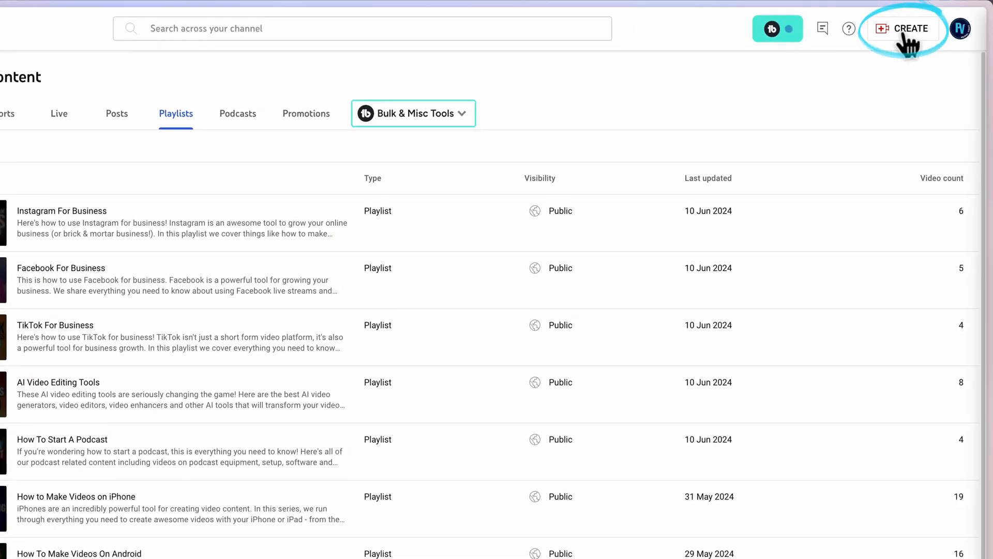
pyautogui.click(904, 36)
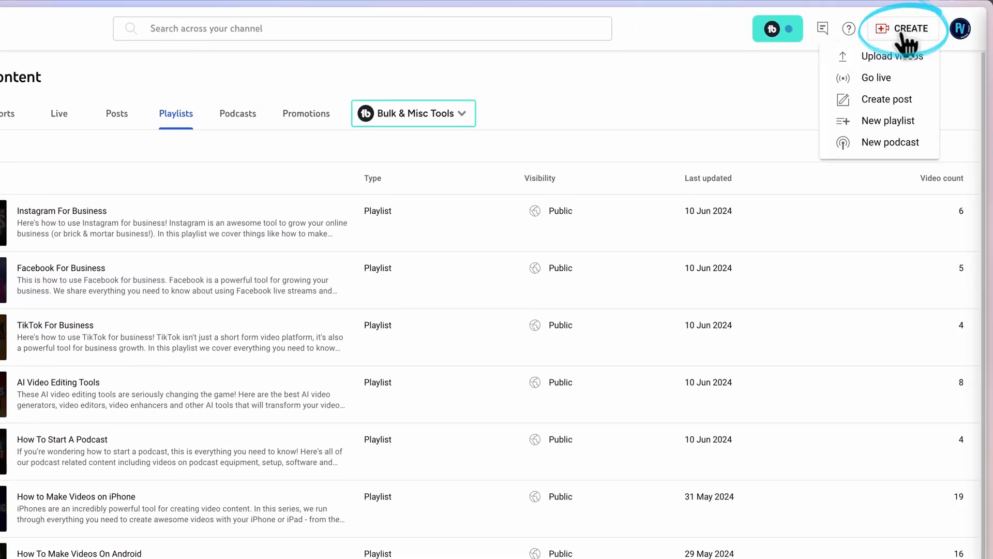
pyautogui.click(912, 124)
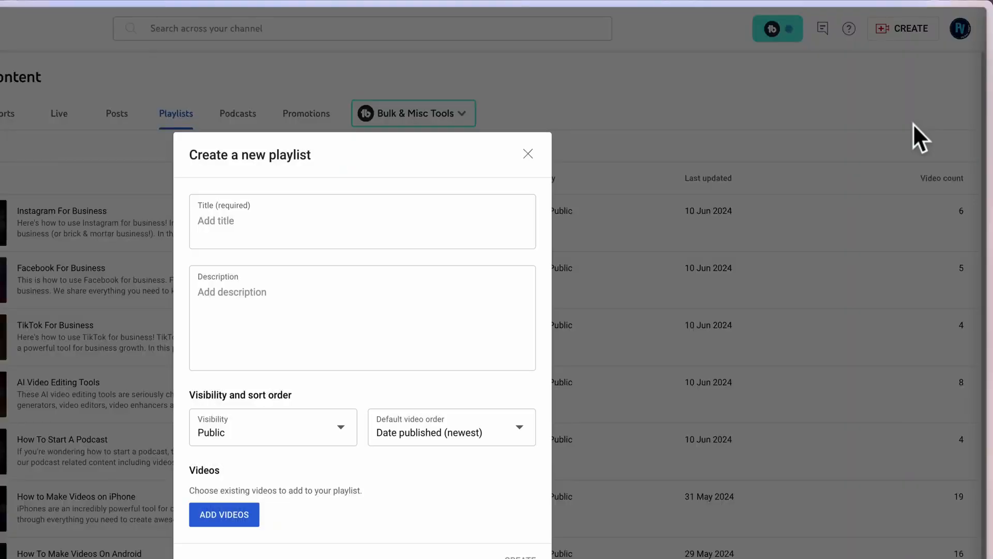
pyautogui.click(404, 131)
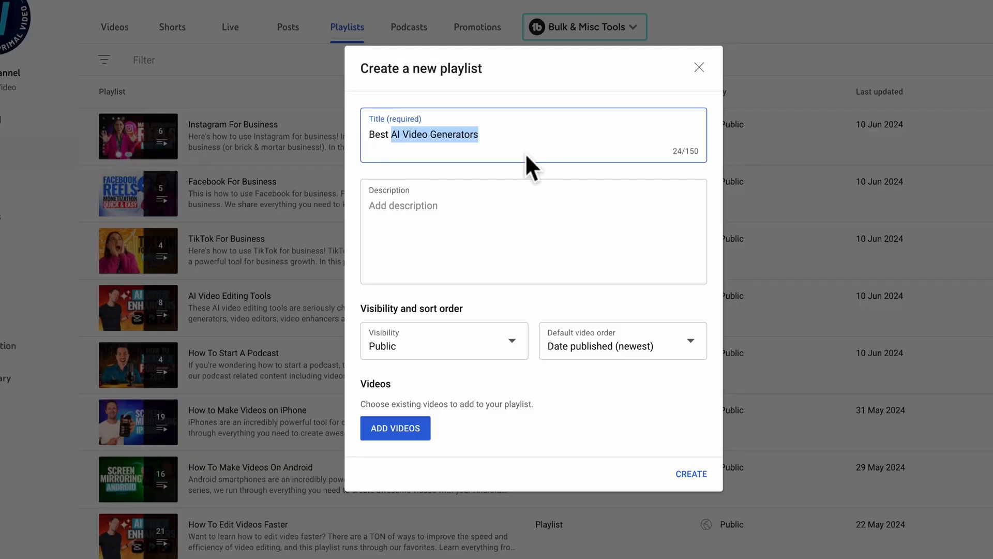
# - Enter the description "If you're looking for the best AI Video Creation tools, and AI Video Generators then this playlist is for you."
pyautogui.click(420, 243)
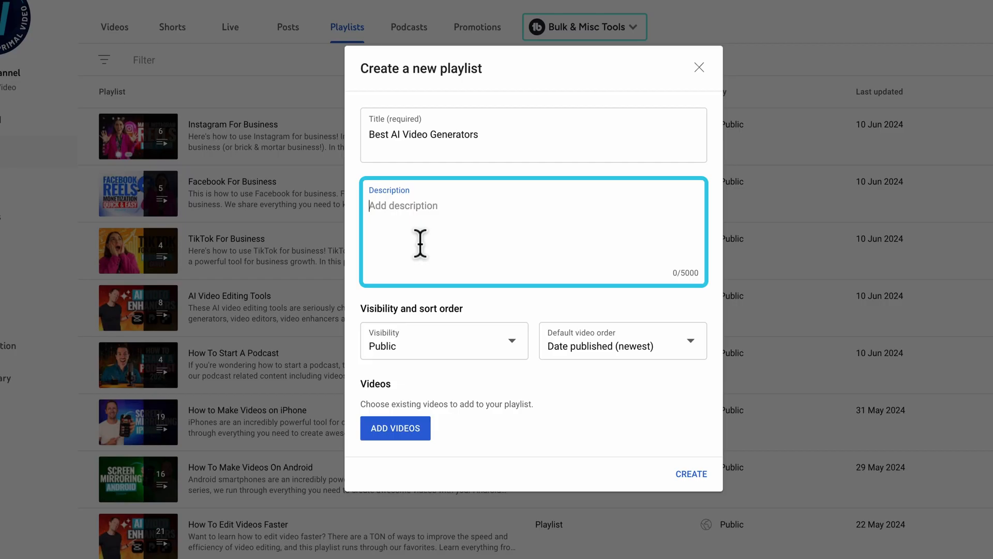
pyautogui.write("If you're looking for the best AI Video Creation tools, and AI Video Generators then this playlist is for you.")
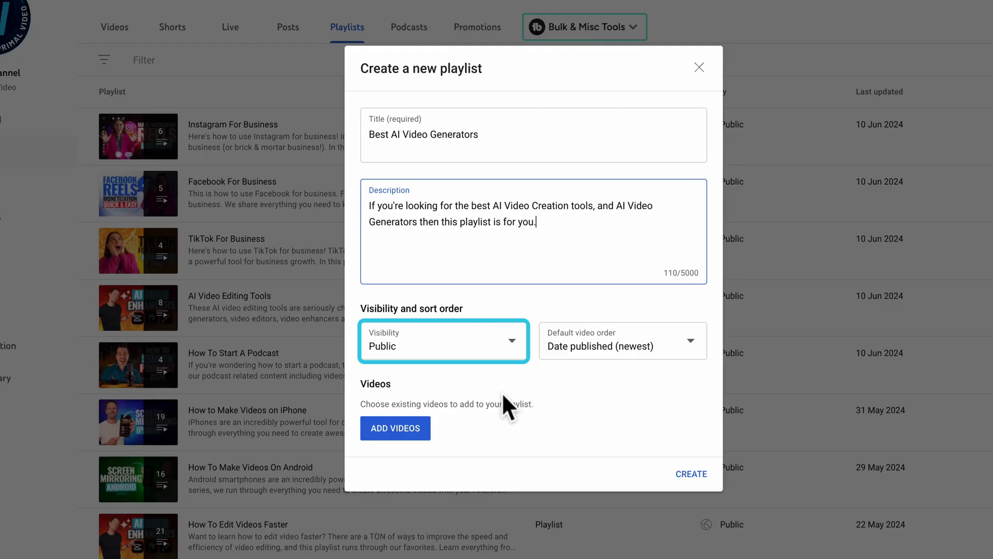
# - Set the playlist's visibility to Public and its default video order to Date published (newest)
pyautogui.click(416, 351)
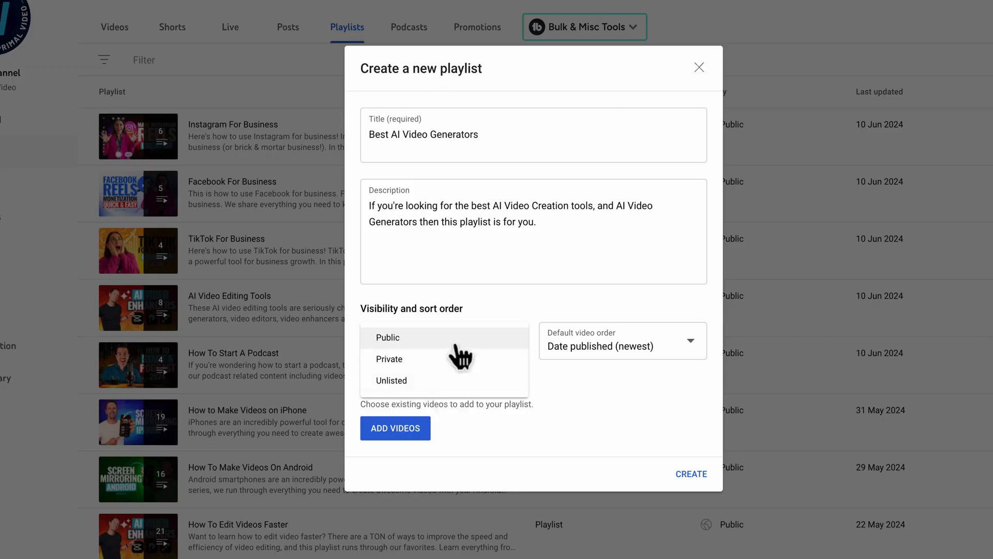
pyautogui.click(407, 340)
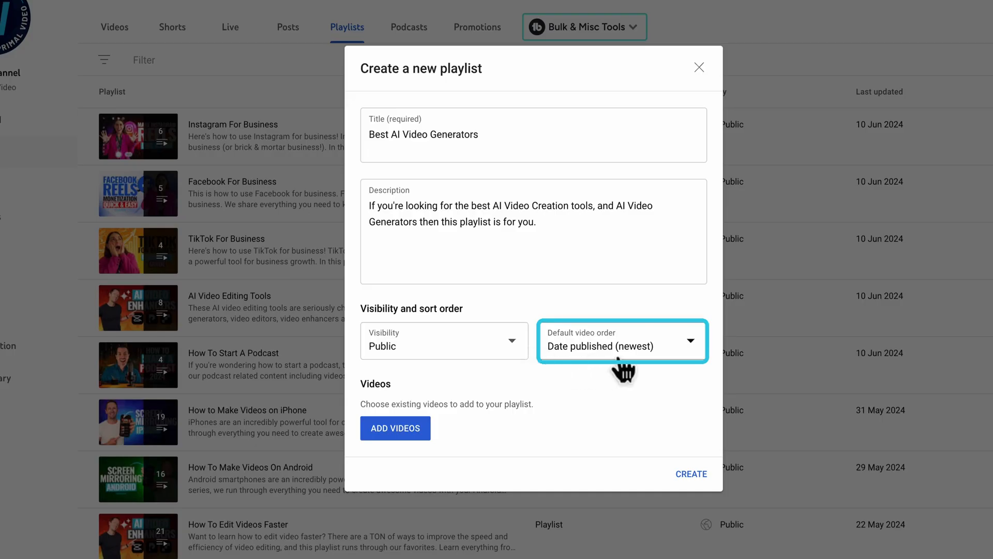
pyautogui.click(637, 353)
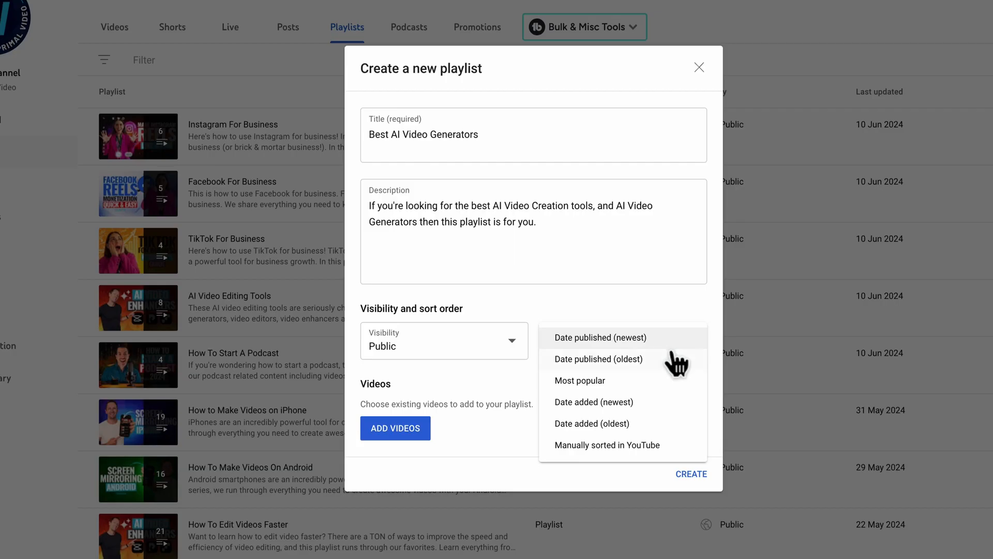
pyautogui.click(605, 463)
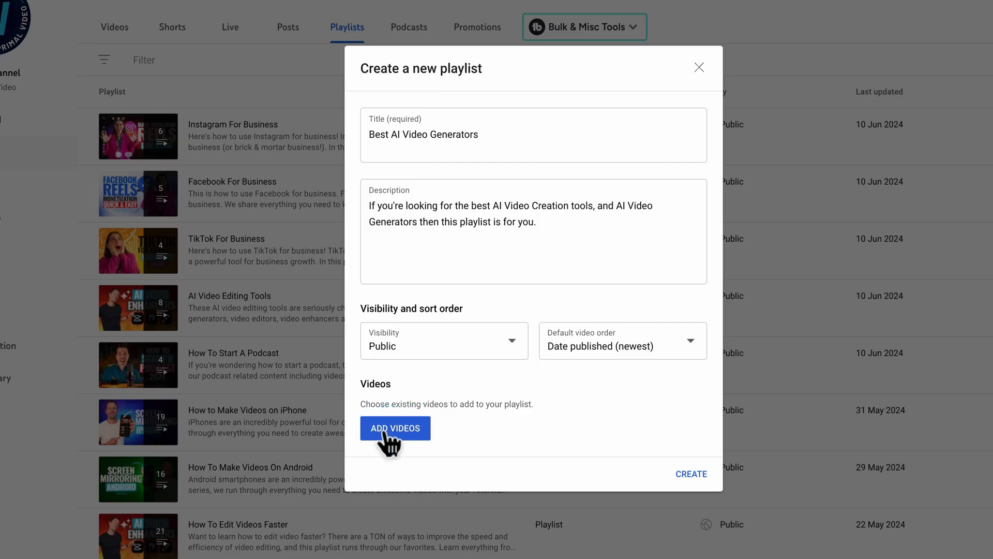
# - Filter the videos by "AI" and choose the two AI Video Enhancers videos, 7 Crazy CapCut Video Editing Features and Create YouTube Shorts with AI Video Generators
pyautogui.click(378, 431)
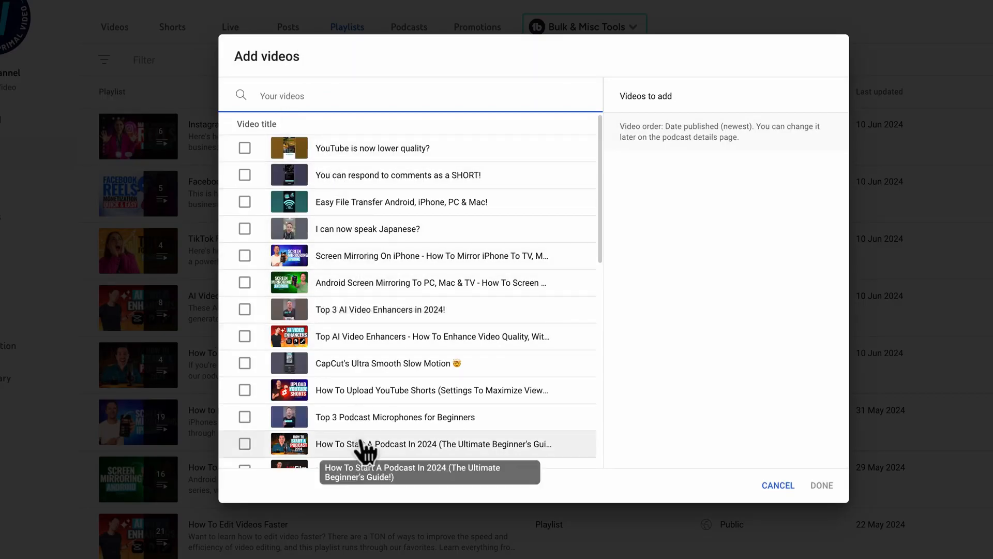
pyautogui.click(246, 311)
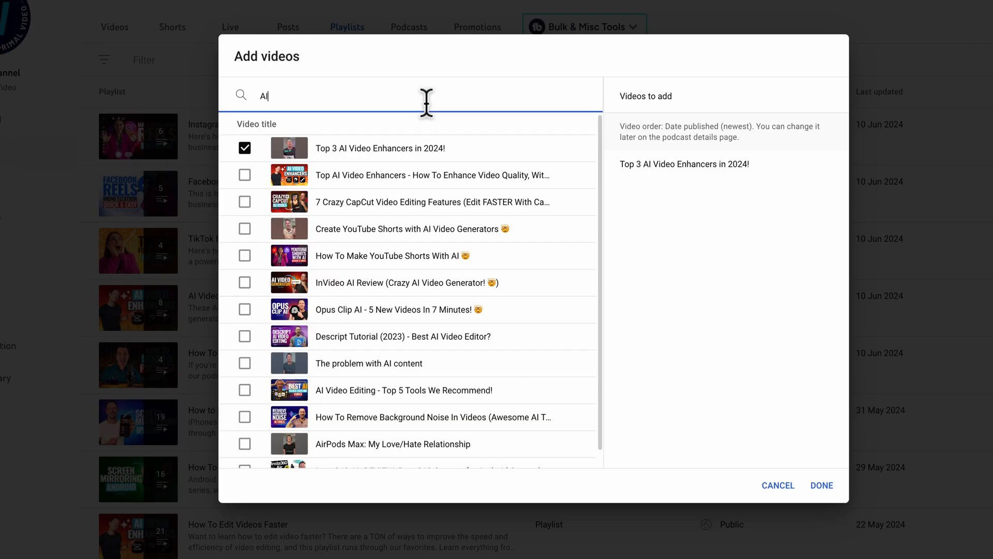
pyautogui.click(244, 175)
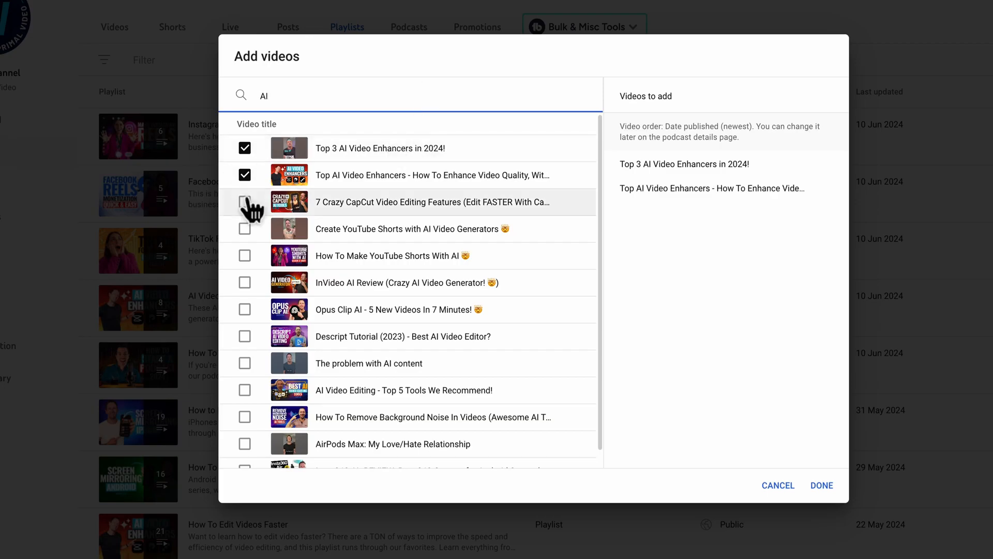
pyautogui.click(244, 201)
pyautogui.click(244, 228)
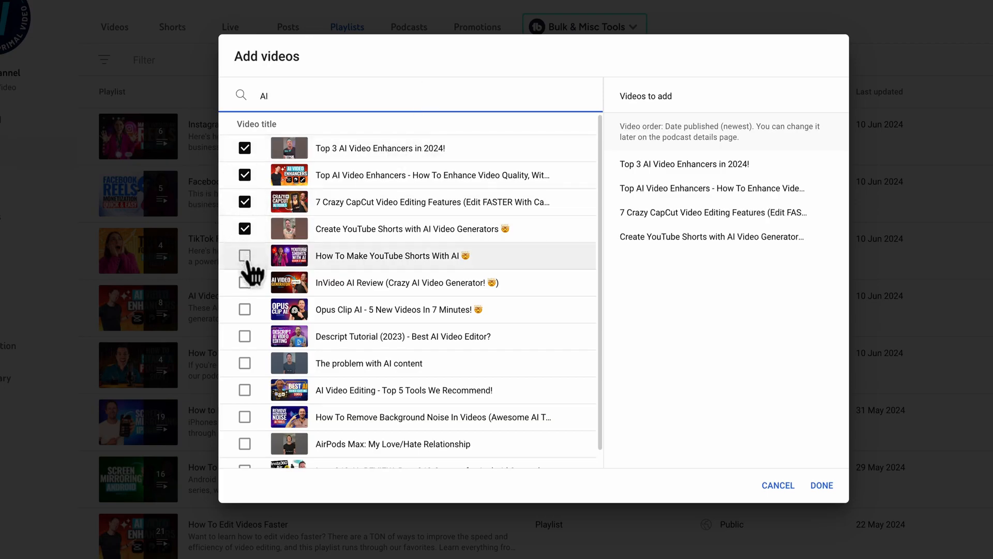
# - Add How To Make YouTube Shorts With AI, InVideo AI Review and AI Video Editing - Top 5 Tools to the selection, and create the playlist
pyautogui.click(245, 256)
pyautogui.click(244, 282)
pyautogui.click(245, 390)
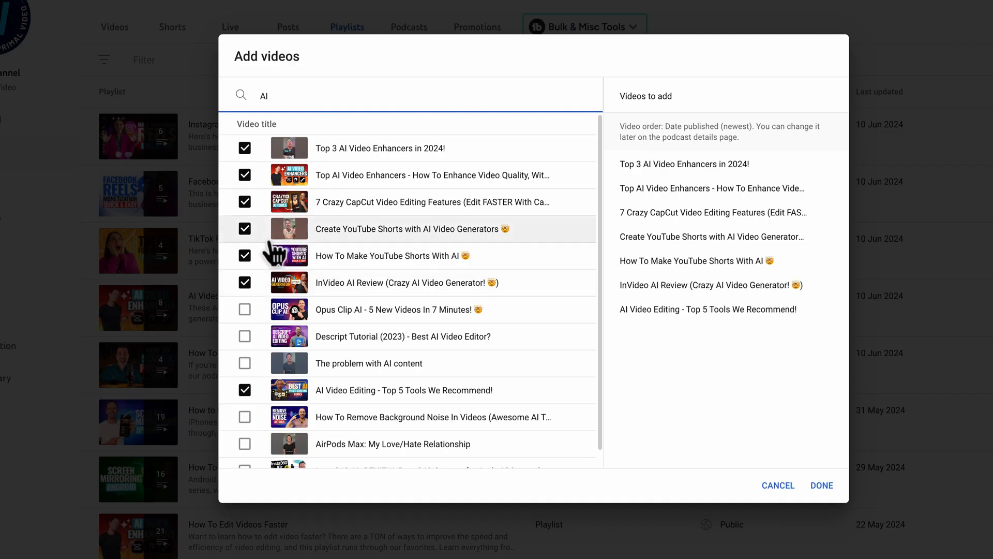
pyautogui.click(826, 492)
pyautogui.click(693, 484)
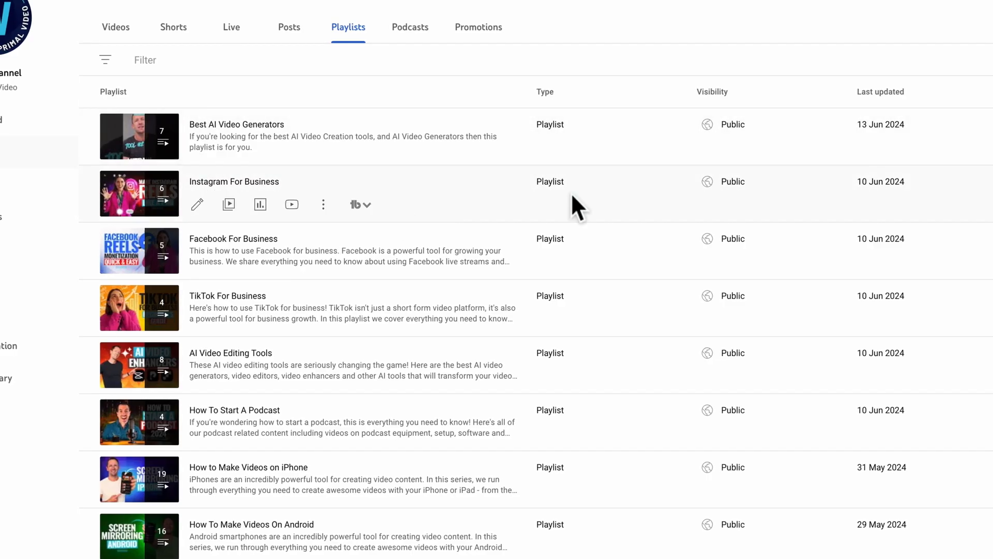
# - Review the details, videos and analytics of the Best AI Video Generators playlist, and return to the channel content
pyautogui.moveTo(226, 151)
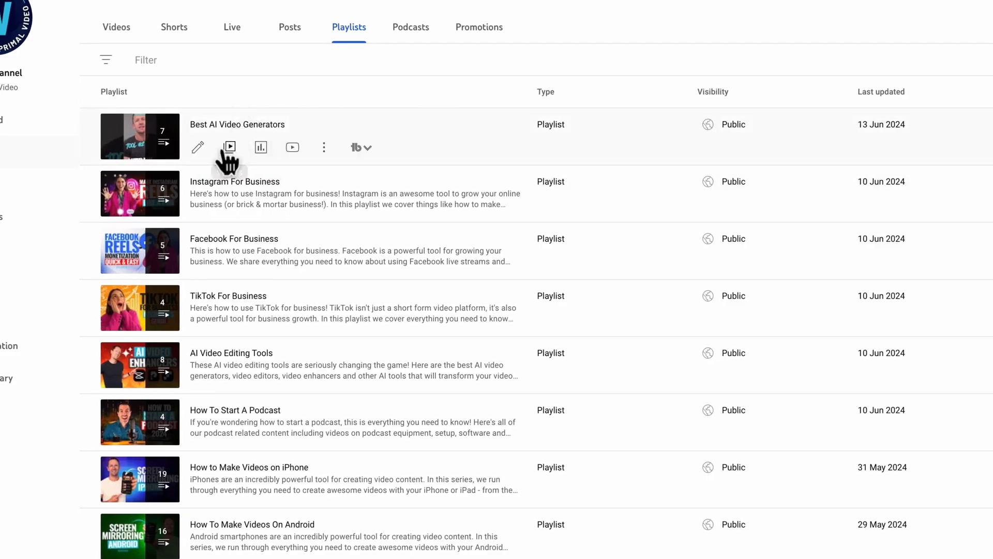
pyautogui.click(199, 148)
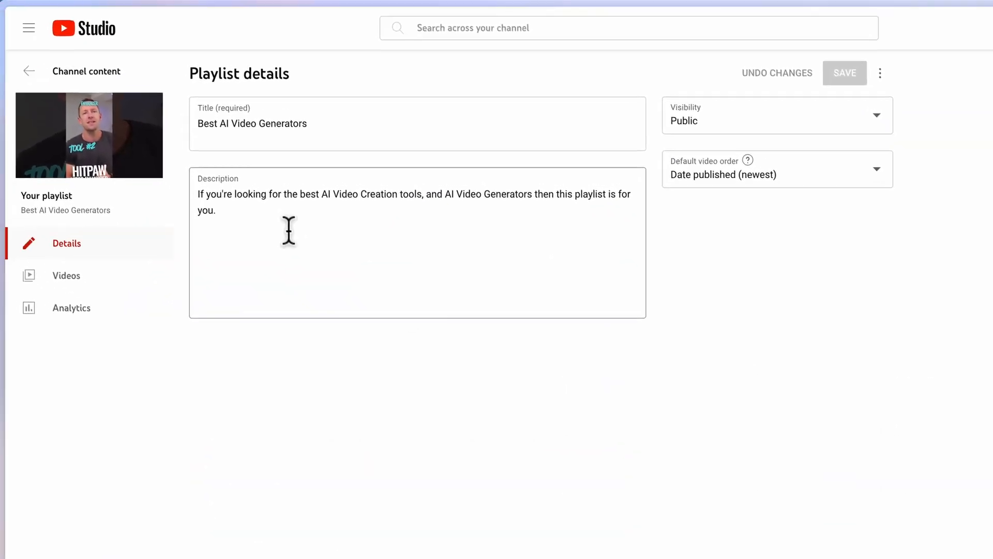
pyautogui.click(99, 273)
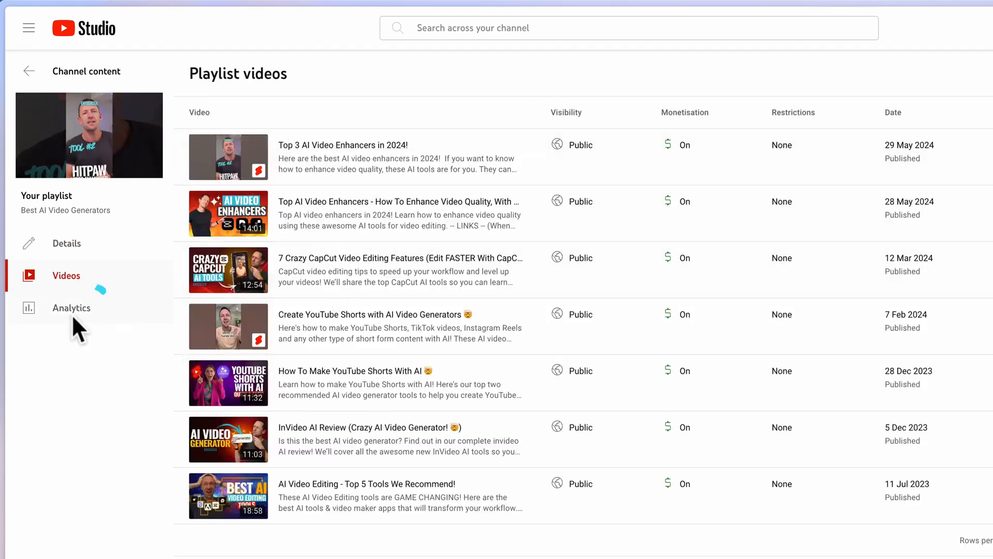
pyautogui.click(74, 316)
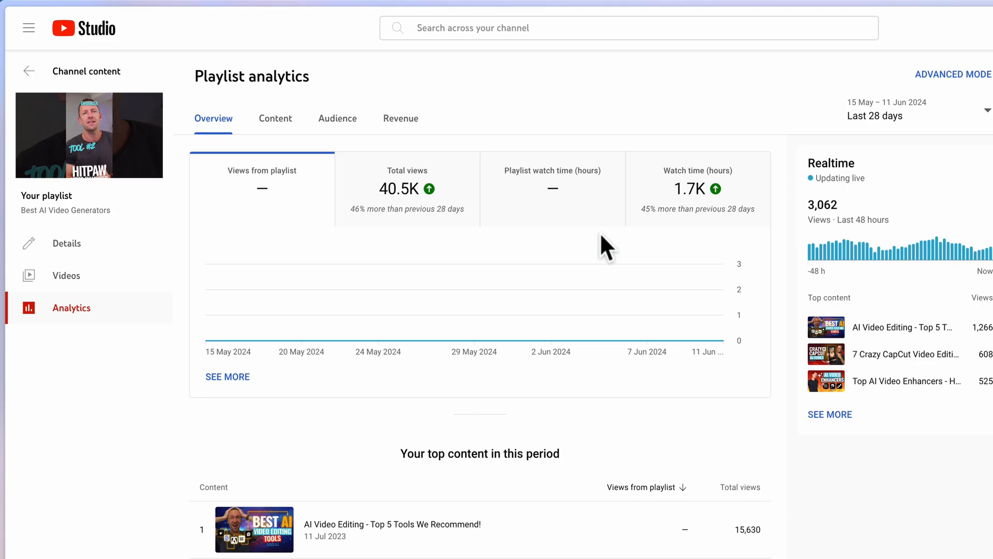
pyautogui.click(29, 71)
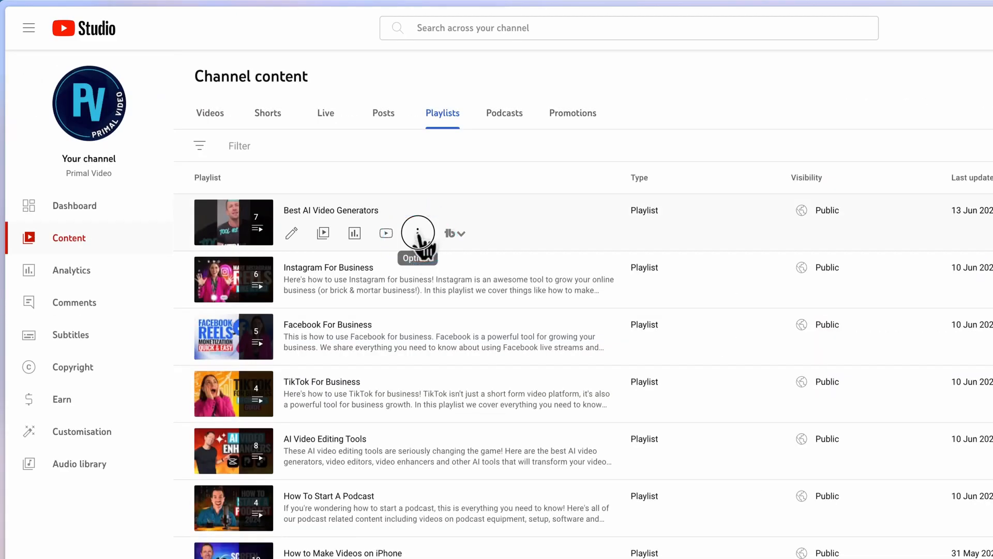
# - View the Best AI Video Generators playlist on its YouTube watch page and expand its video queue
pyautogui.click(417, 233)
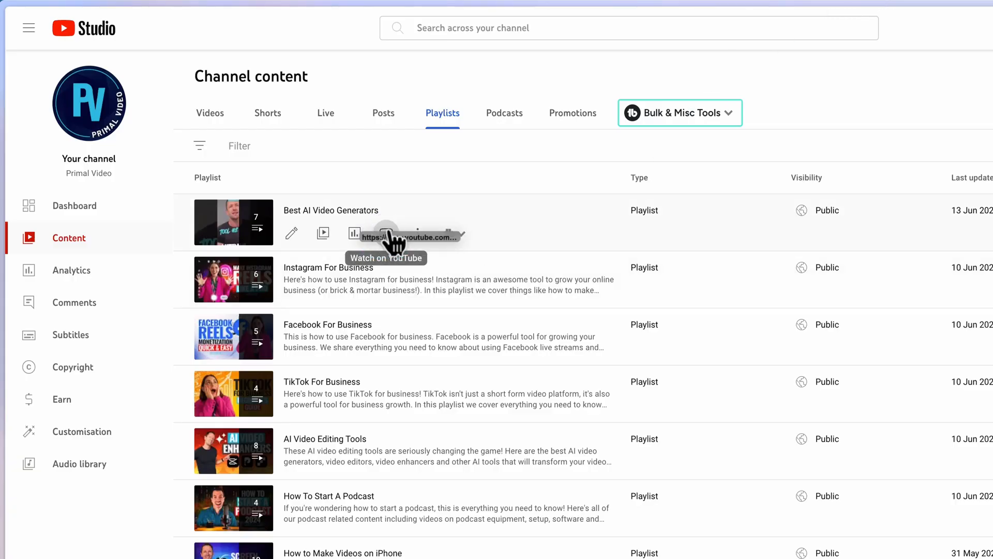
pyautogui.click(386, 233)
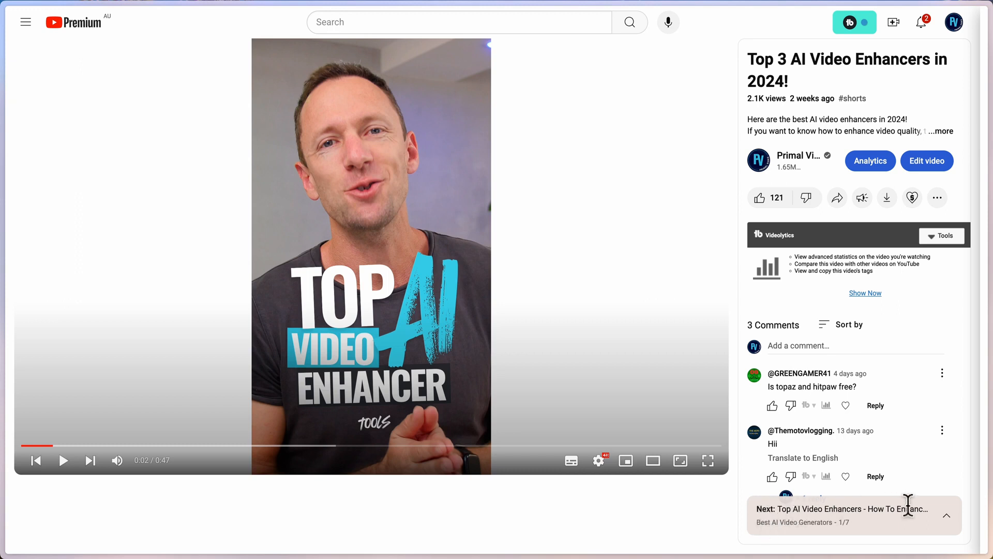
pyautogui.click(945, 515)
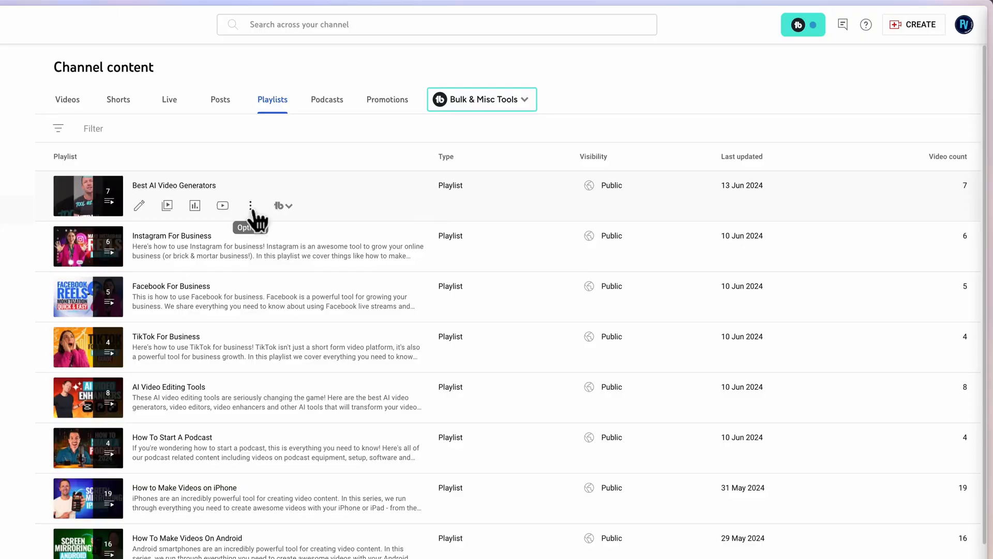
# - Open the Best AI Video Generators playlist for editing on YouTube and move Top 3 AI Video Enhancers in 2024! down to second place
pyautogui.click(250, 205)
pyautogui.click(220, 210)
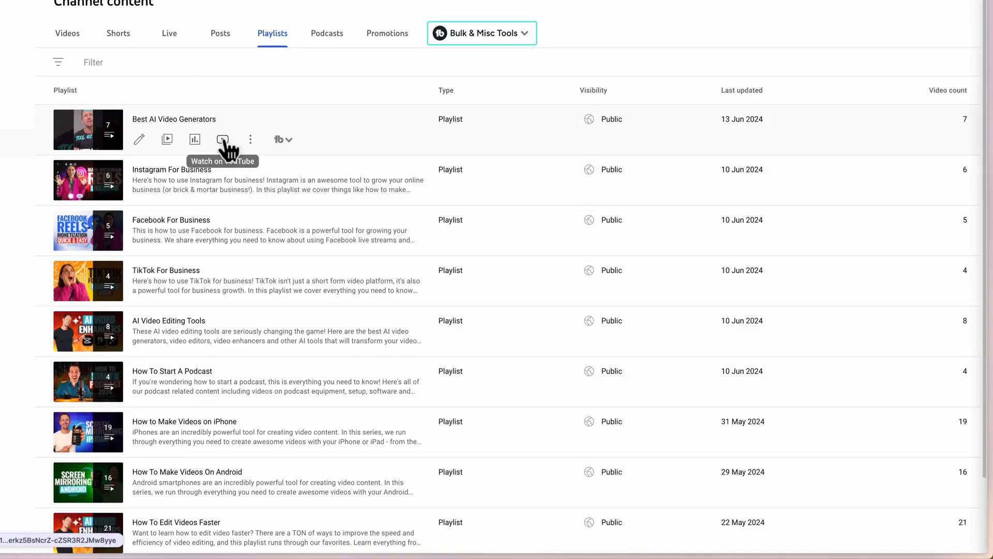
pyautogui.click(251, 140)
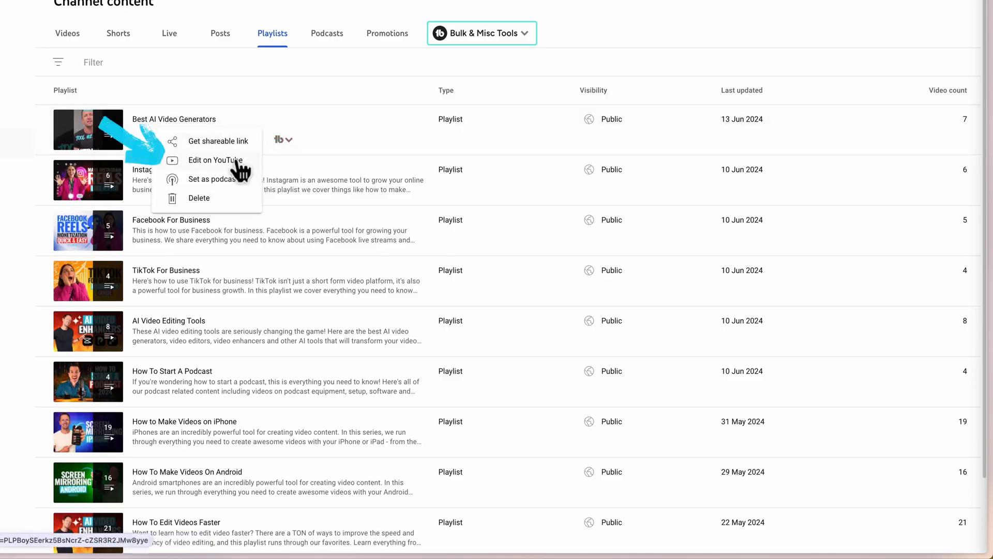
pyautogui.click(217, 160)
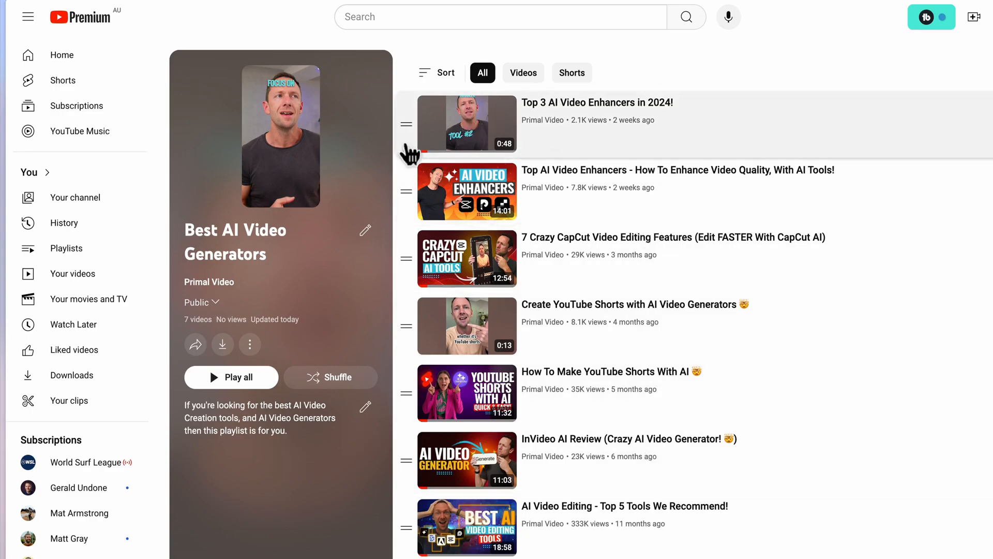
pyautogui.moveTo(401, 154); pyautogui.dragTo(407, 192)
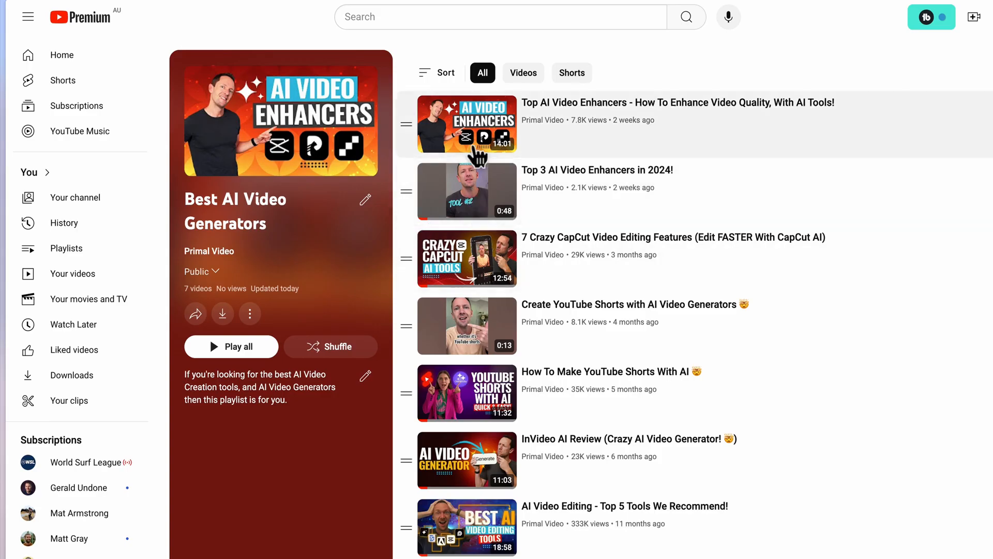
# - Try 7 Crazy CapCut Video Editing Features, Top 3 AI Video Enhancers and Top AI Video Enhancers in turn as the playlist's first video
pyautogui.moveTo(405, 288); pyautogui.dragTo(407, 129)
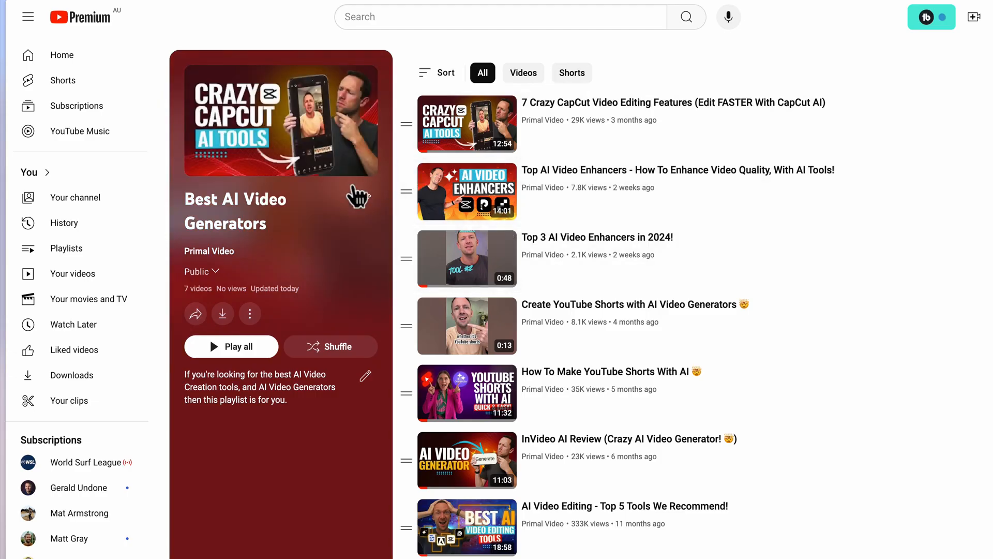
pyautogui.moveTo(406, 261); pyautogui.dragTo(404, 124)
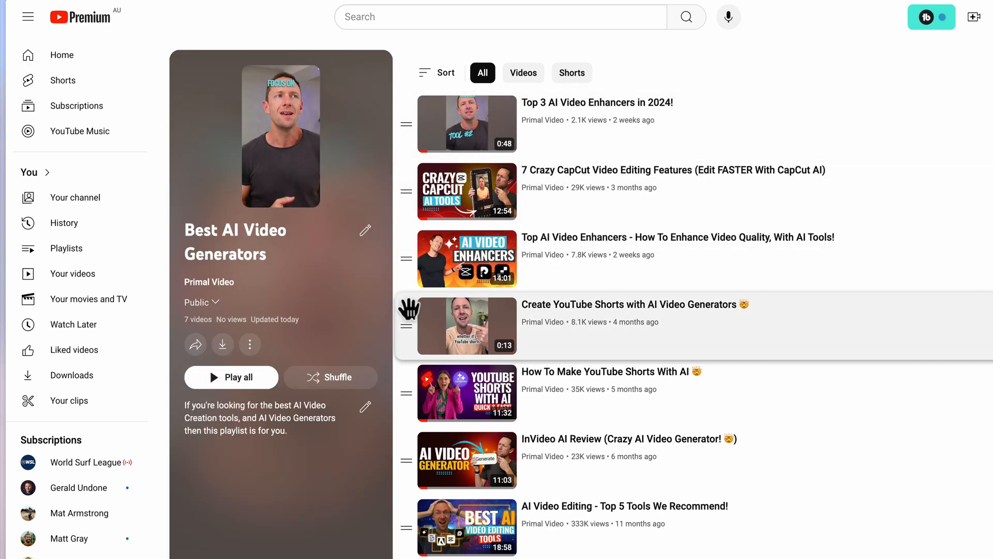
pyautogui.moveTo(416, 271); pyautogui.dragTo(411, 130)
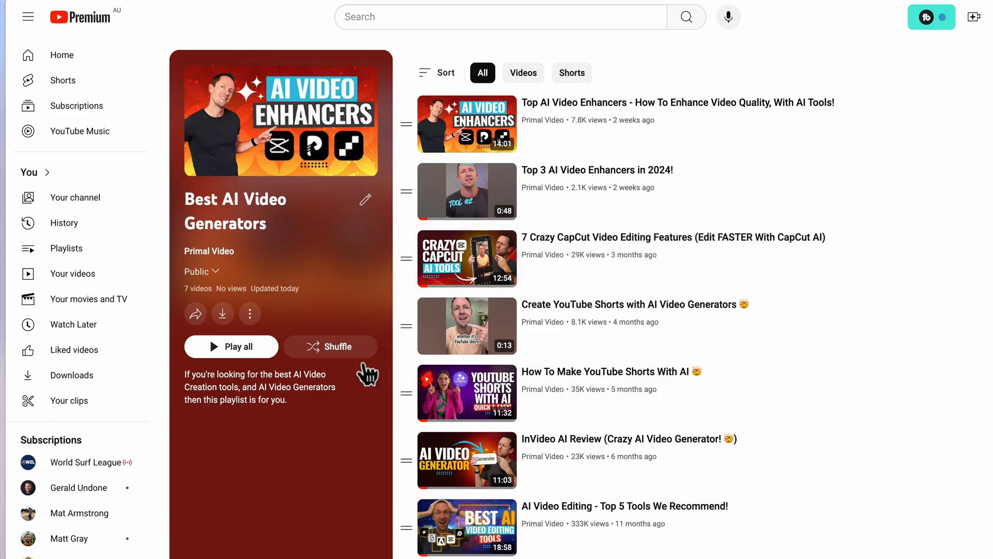
# - Open the dialog for adding videos to the Best AI Video Generators playlist and close it without adding any
pyautogui.click(250, 314)
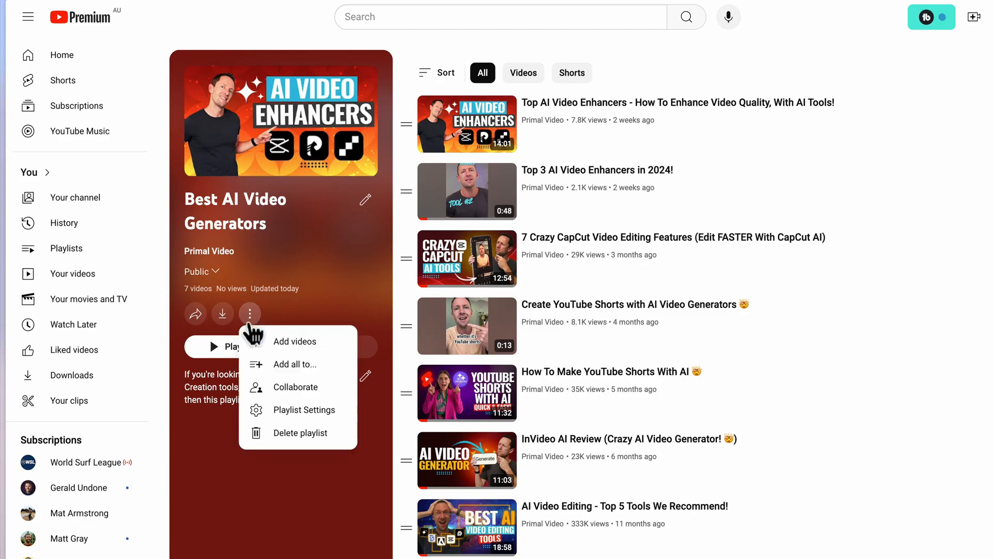
pyautogui.click(263, 342)
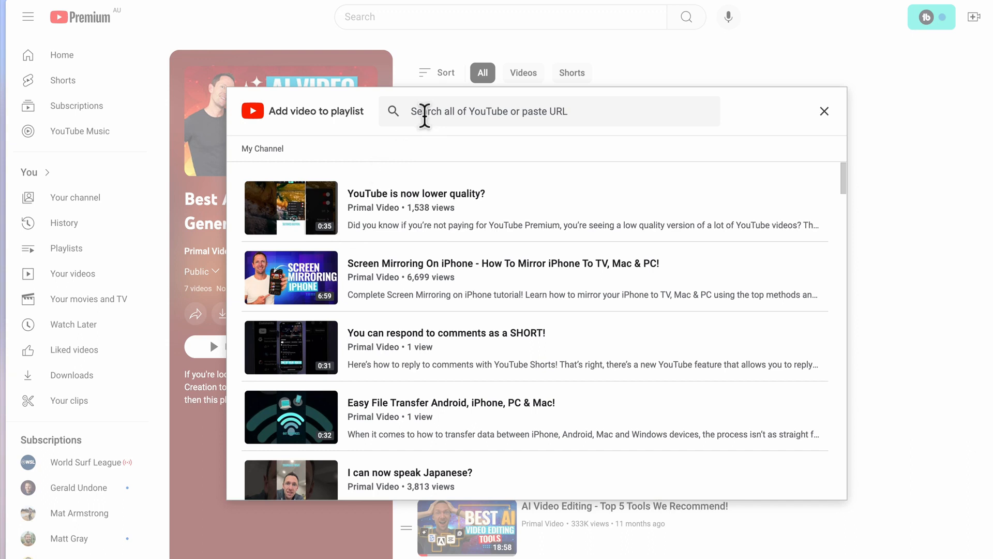
pyautogui.click(825, 111)
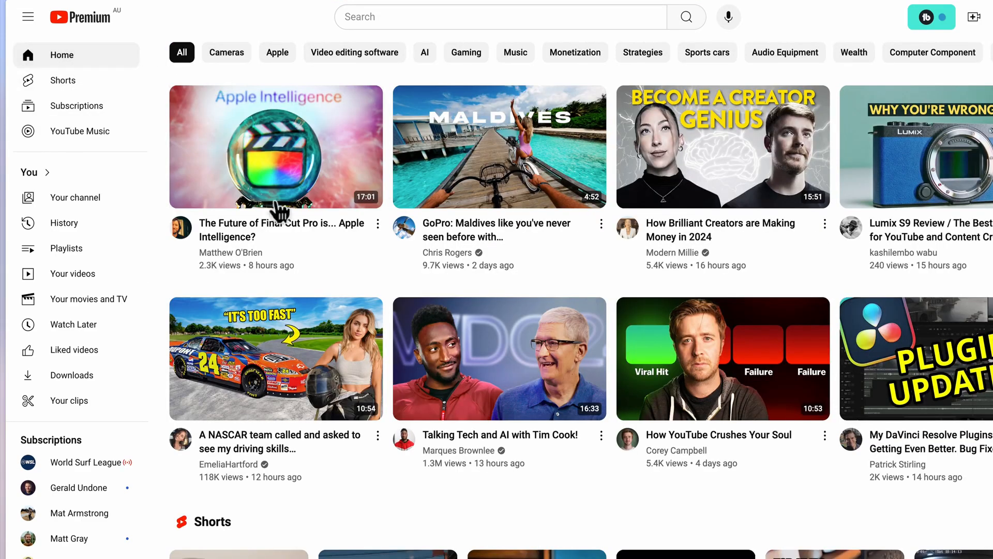
# - Open the save-to-playlist choices for The Future of Final Cut Pro is... Apple Intelligence? on the YouTube home feed
pyautogui.click(377, 224)
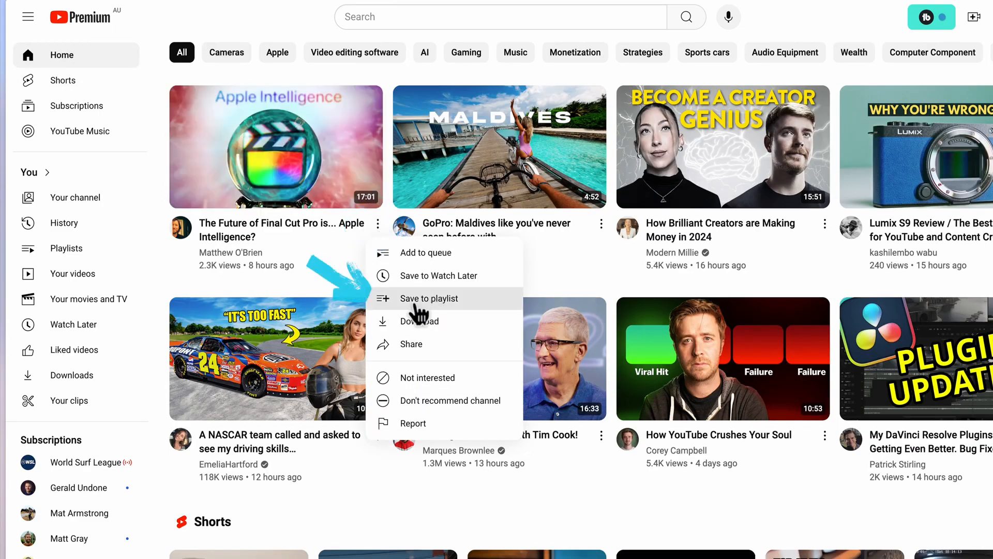
pyautogui.click(420, 309)
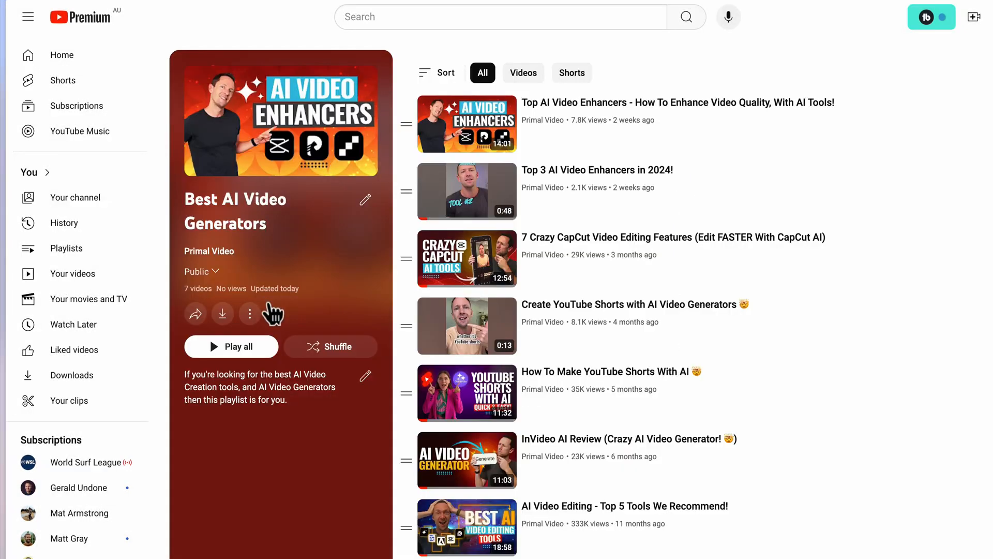
# - Open the collaboration options of the Best AI Video Generators playlist
pyautogui.click(250, 315)
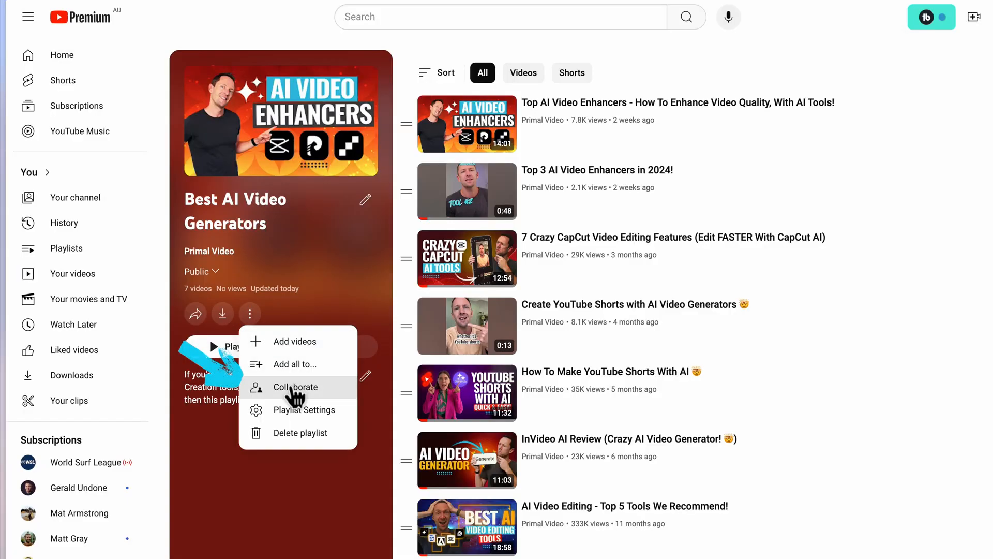
pyautogui.click(293, 389)
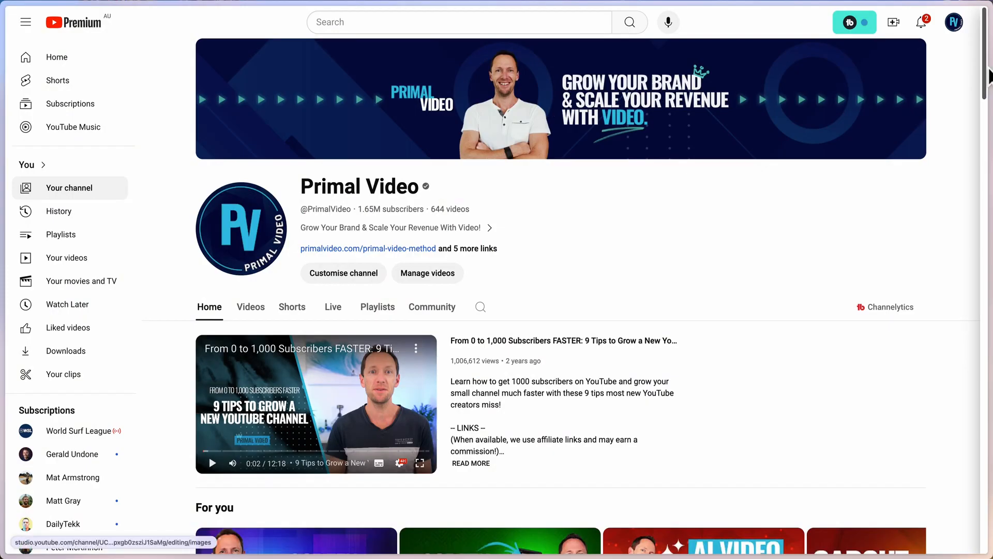
# - Examine the channel homepage for how videos, Shorts and playlists are arranged in sections, down to Best Video Editing Software
pyautogui.scroll(-5, 989, 78)
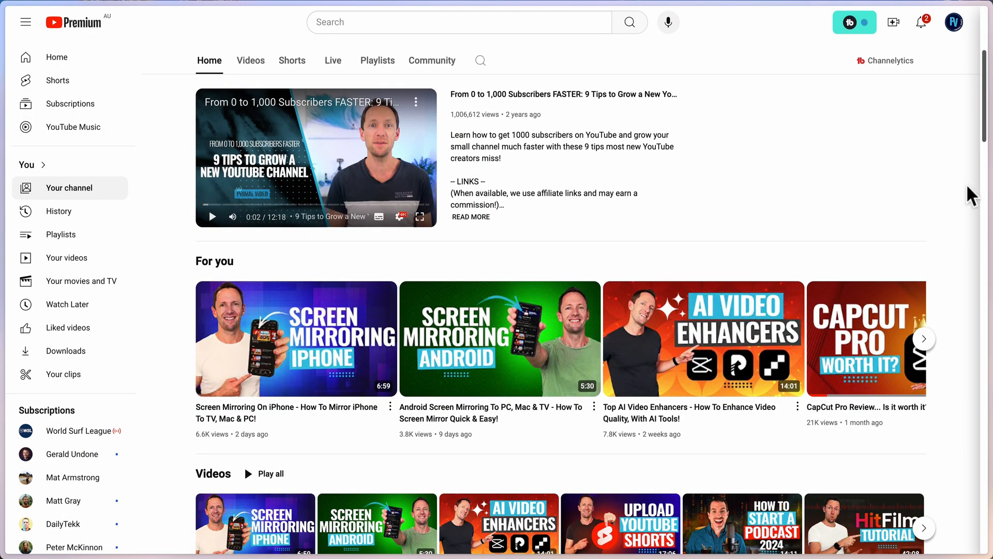
pyautogui.moveTo(984, 124); pyautogui.dragTo(982, 177)
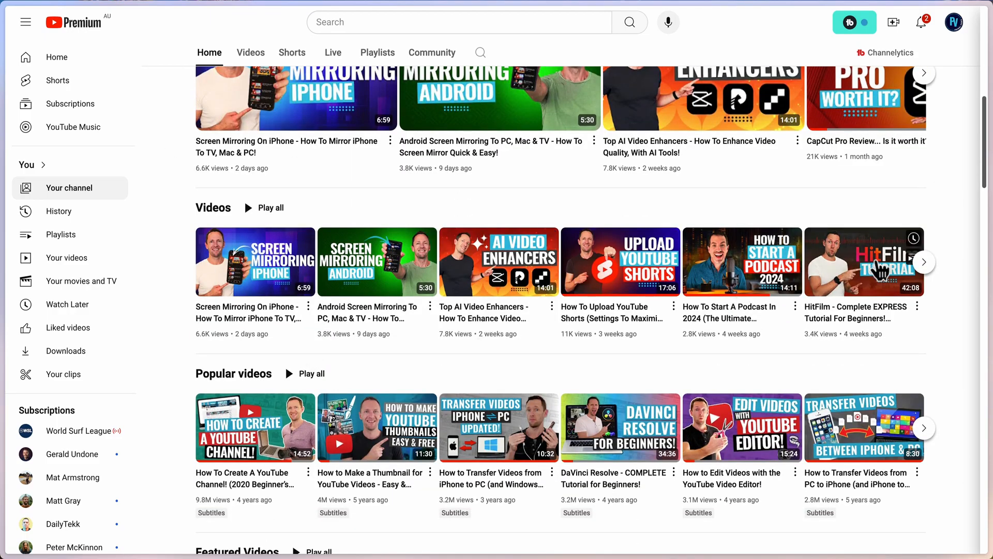
pyautogui.moveTo(879, 270)
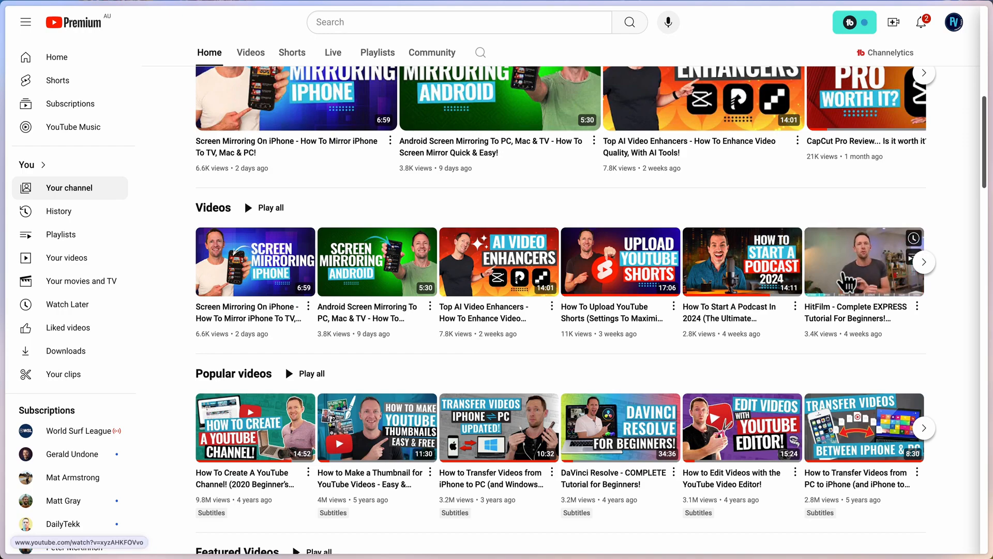
pyautogui.scroll(-5, 238, 385)
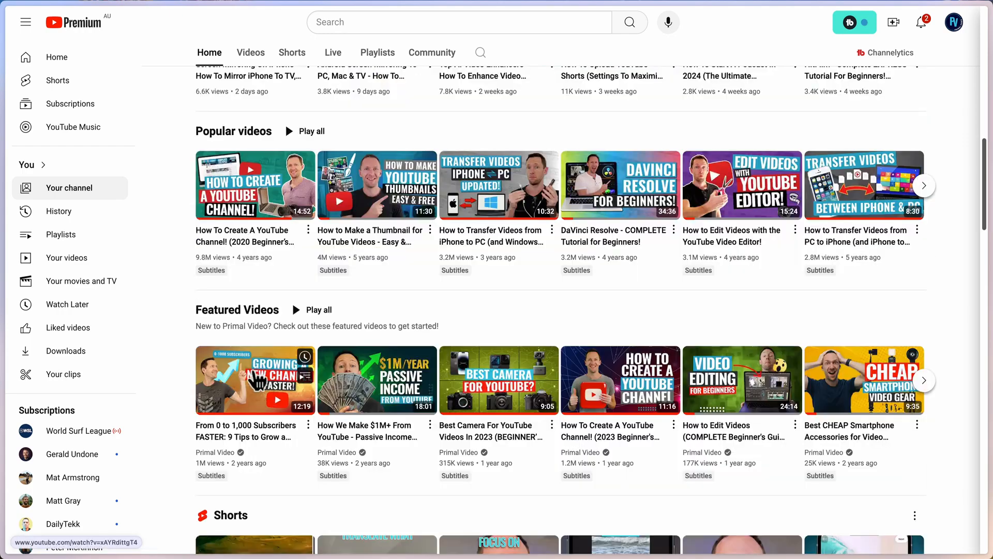
pyautogui.scroll(-3, 241, 399)
pyautogui.scroll(-1, 241, 398)
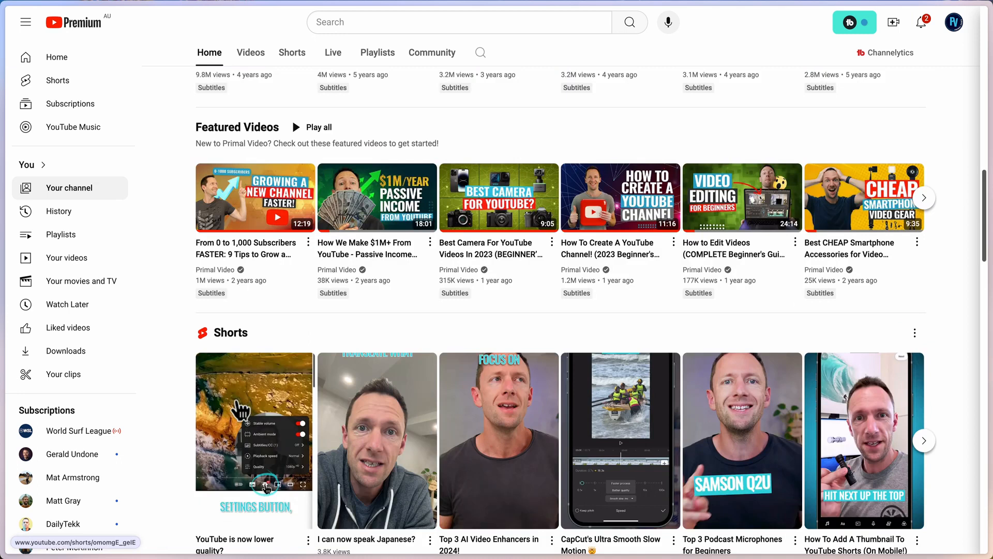
pyautogui.scroll(-6, 240, 410)
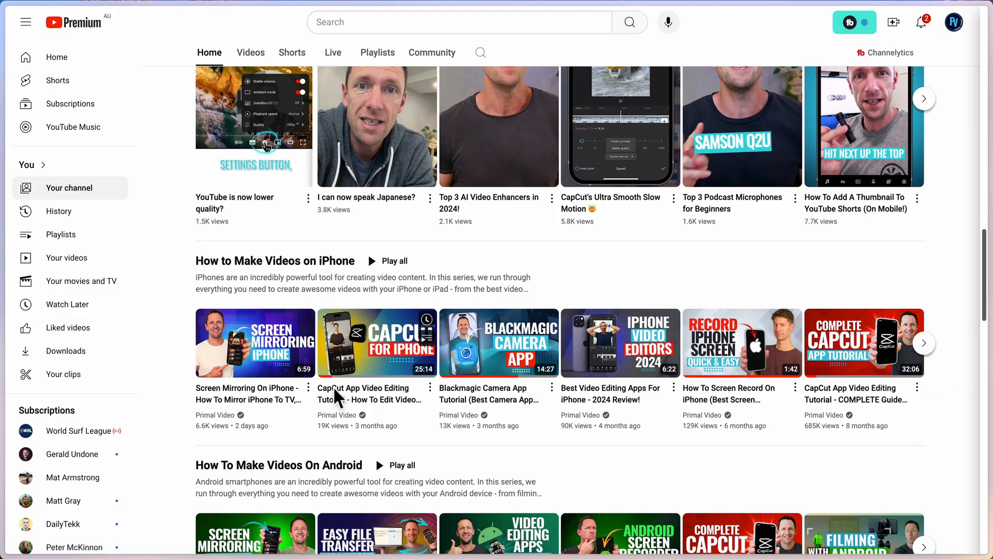
pyautogui.scroll(-2, 276, 367)
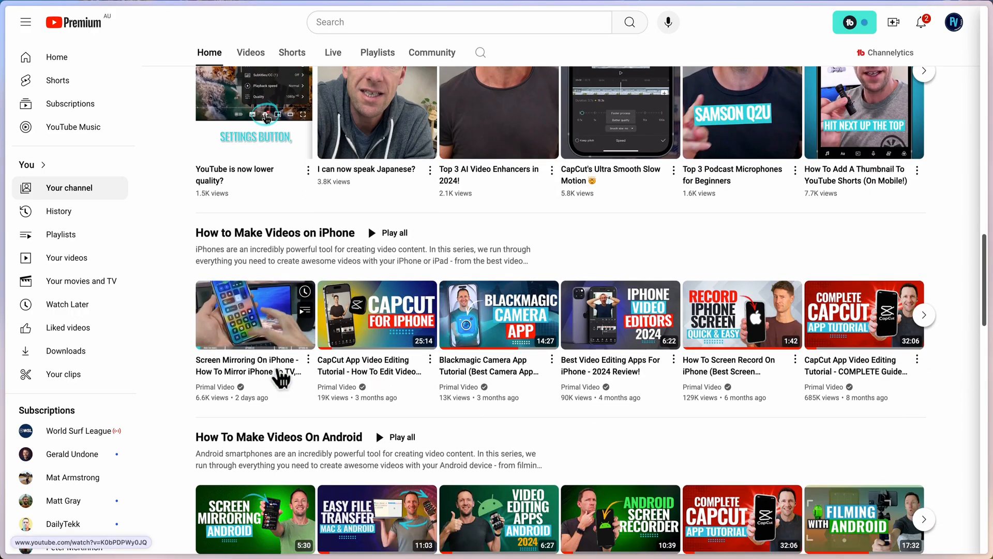
pyautogui.scroll(-3, 280, 370)
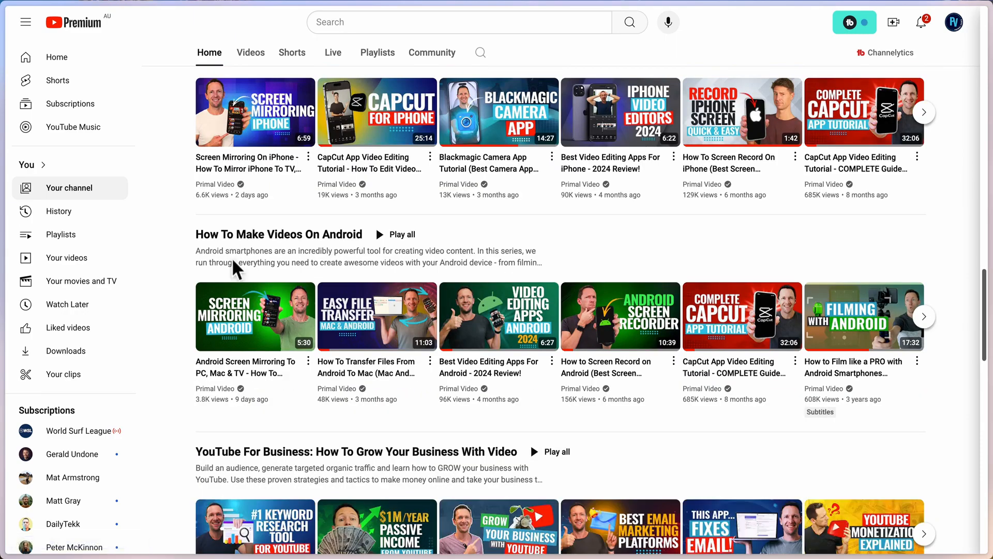
pyautogui.scroll(-3, 234, 267)
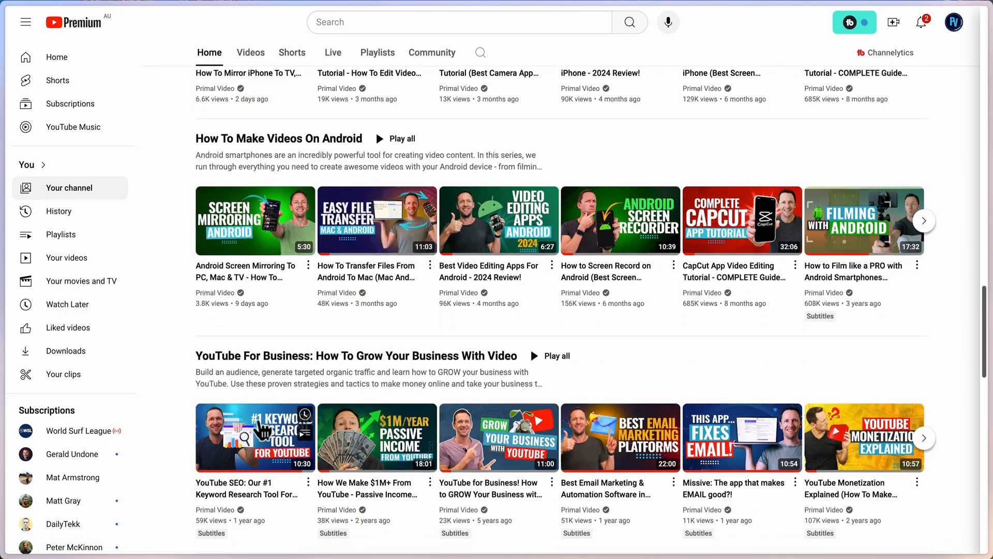
pyautogui.scroll(-7, 505, 339)
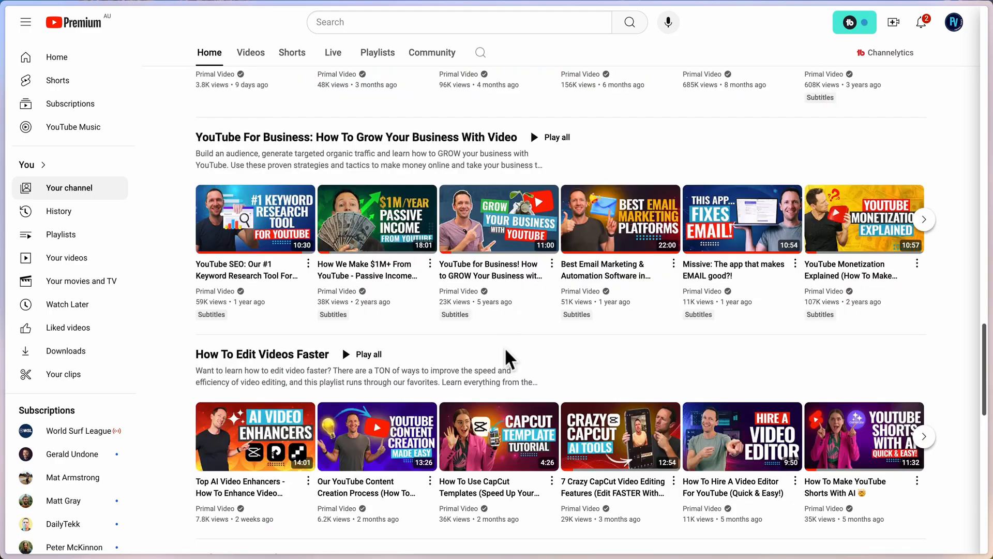
pyautogui.scroll(-7, 317, 386)
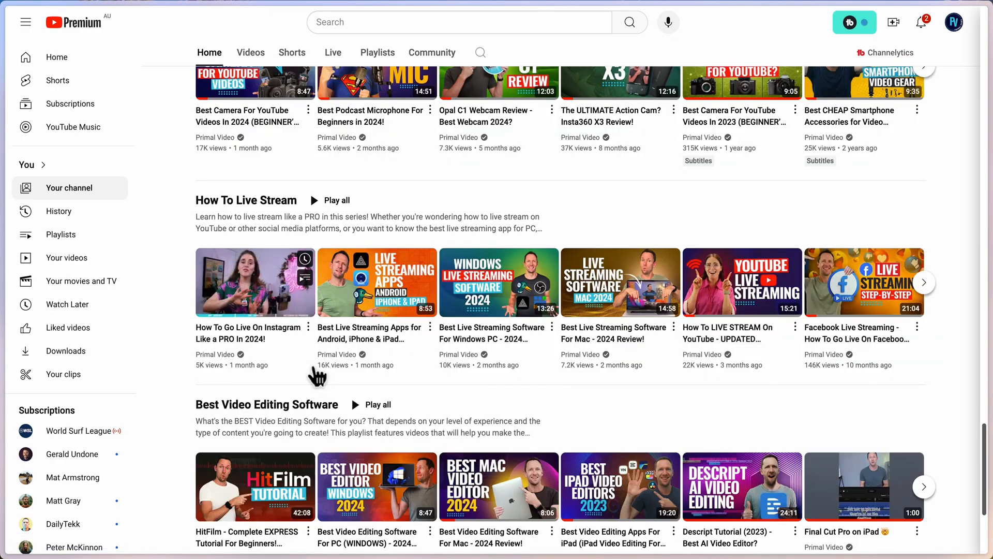
# - Open the Primal Video channel's list of playlists and look through it
pyautogui.scroll(15, 315, 360)
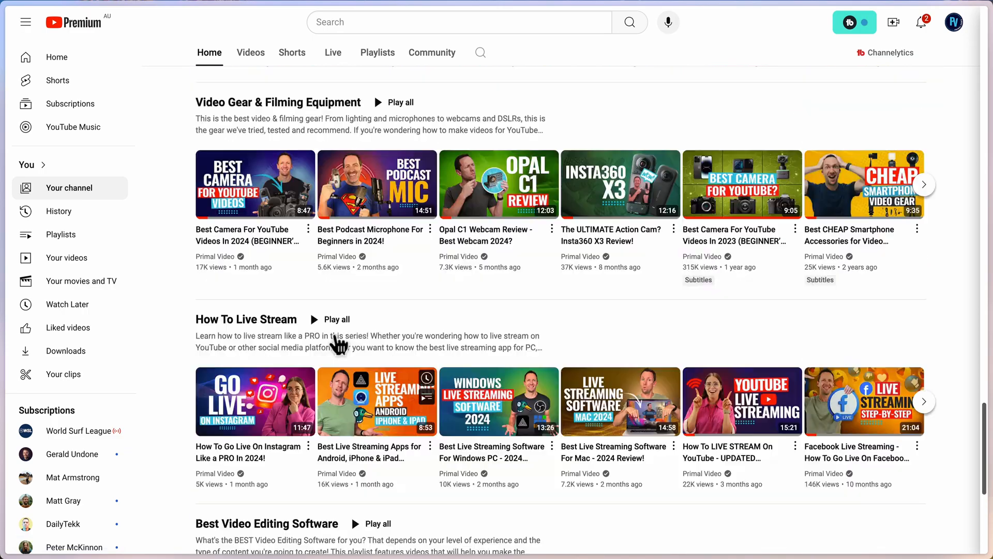
pyautogui.click(383, 63)
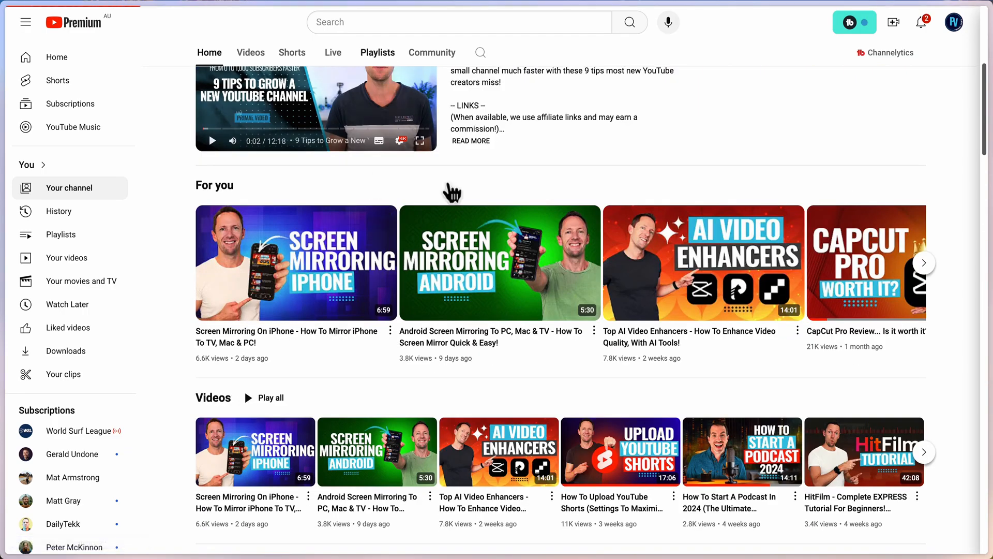
pyautogui.scroll(-4, 529, 341)
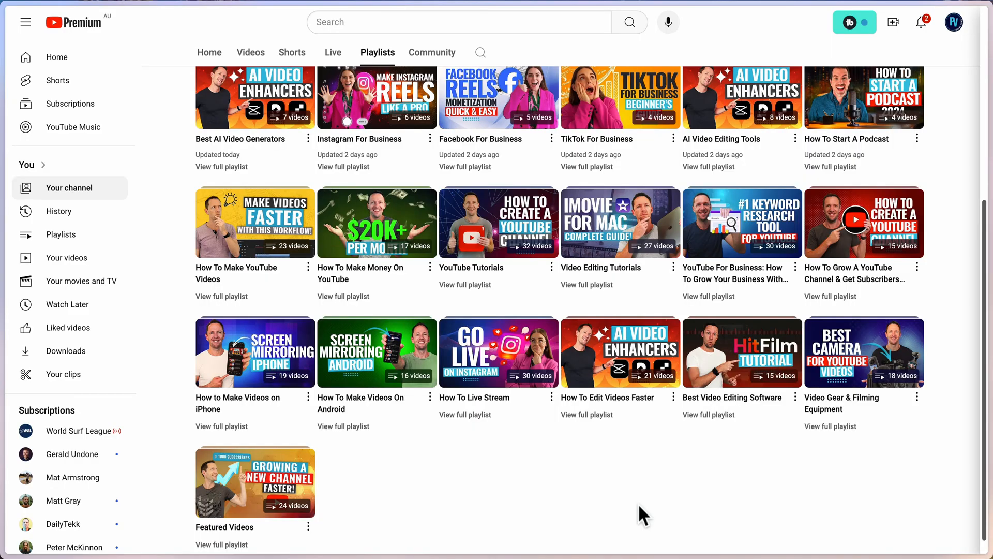
# - Switch to YouTube Studio and open the channel's layout customisation
pyautogui.click(954, 22)
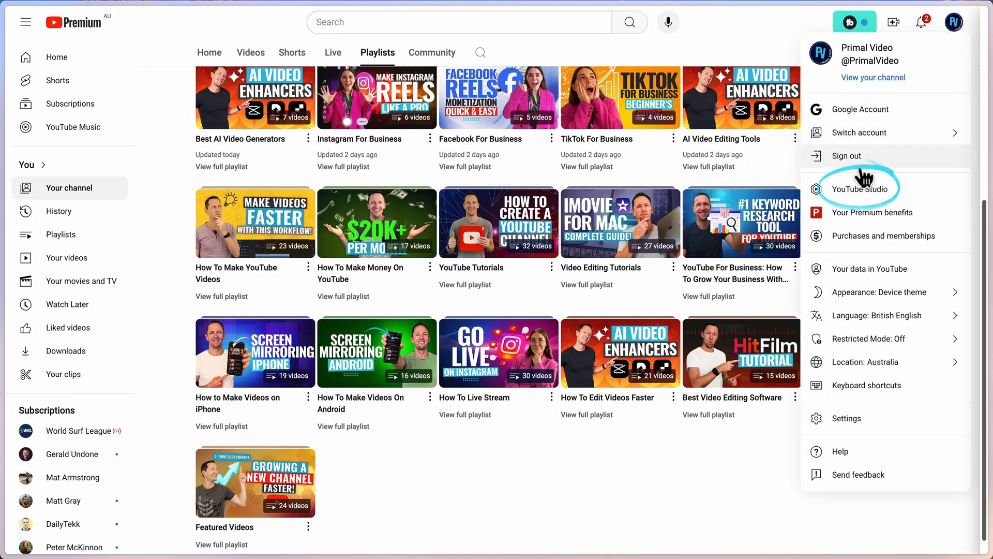
pyautogui.click(862, 187)
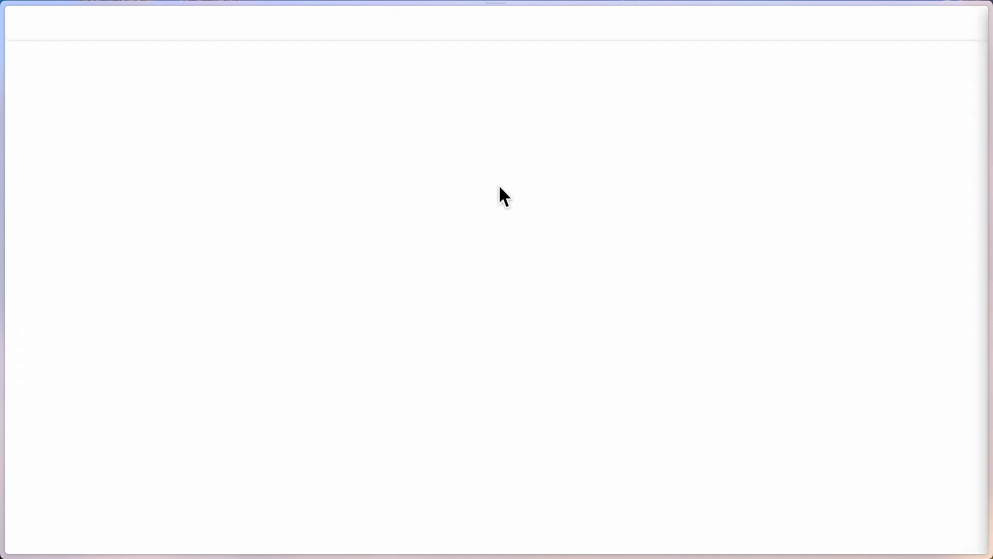
pyautogui.click(68, 346)
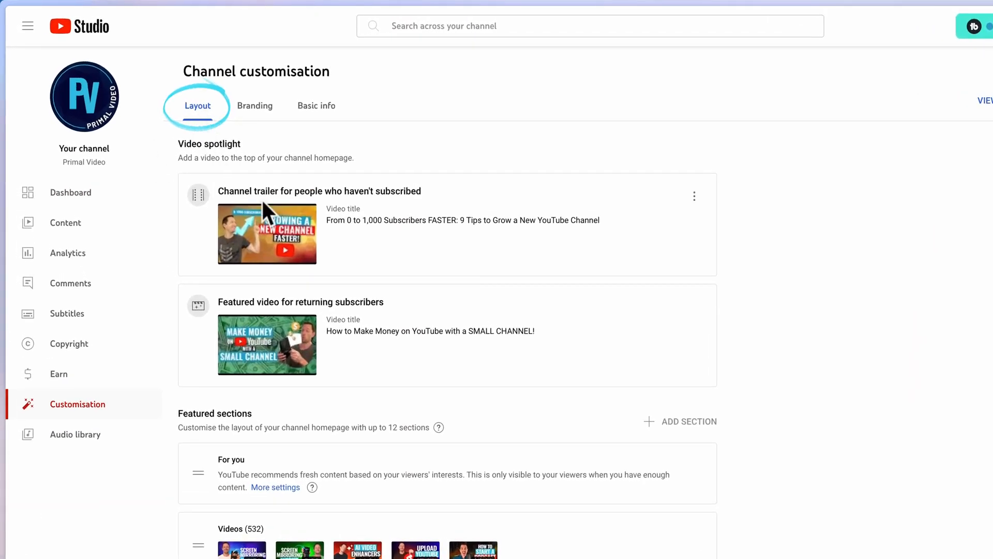
# - Review the channel homepage's featured sections from For you down to Featured Channels and check the option for adding a section
pyautogui.scroll(-3, 381, 497)
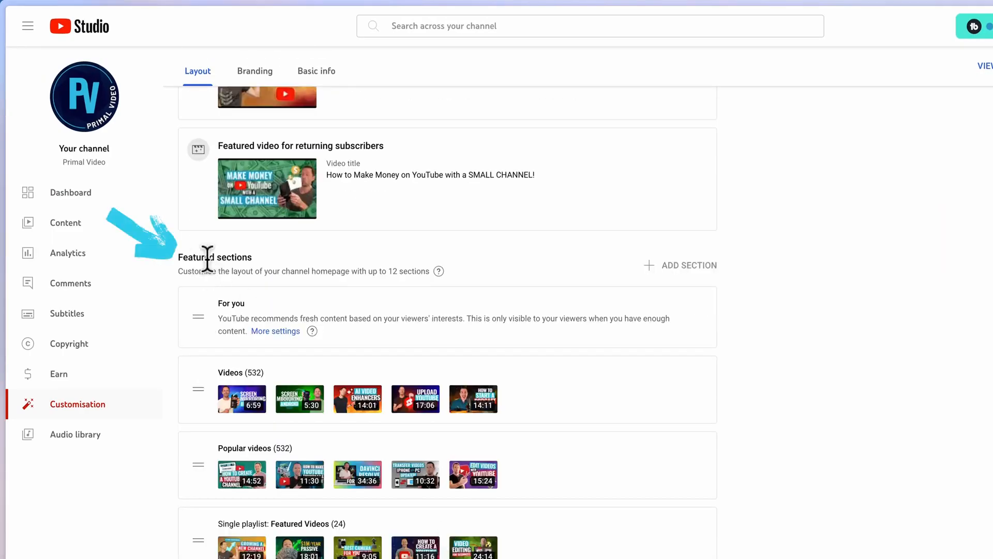
pyautogui.scroll(-1, 583, 350)
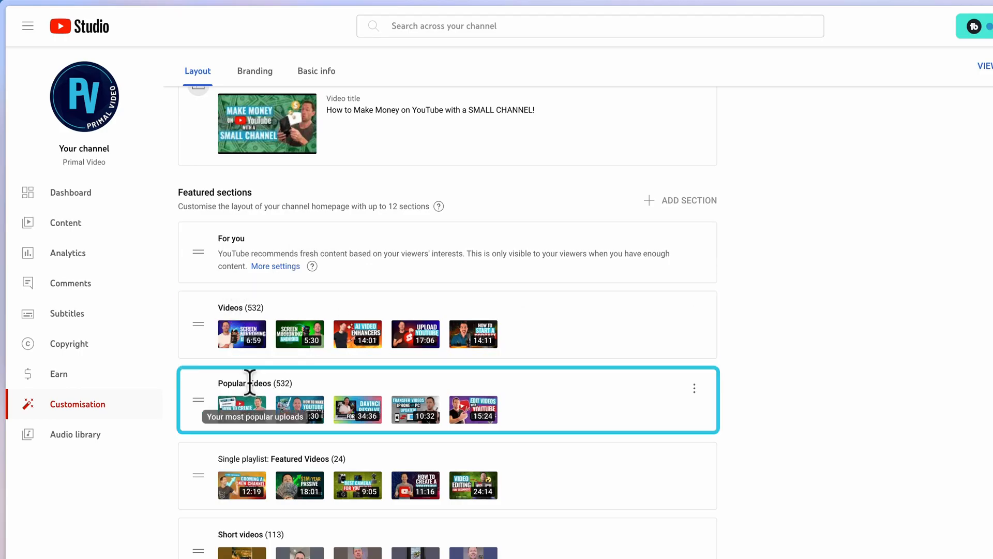
pyautogui.scroll(-3, 531, 435)
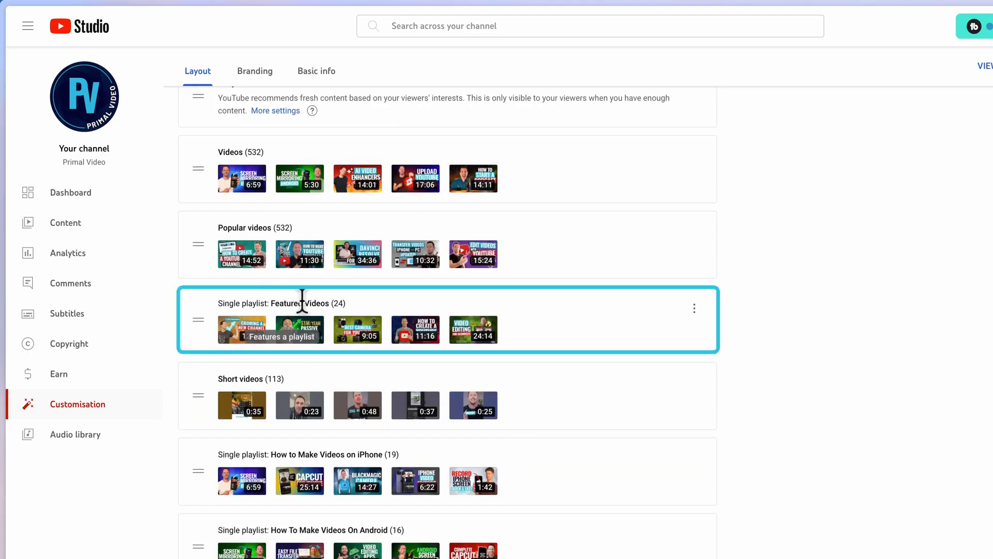
pyautogui.scroll(-2, 303, 302)
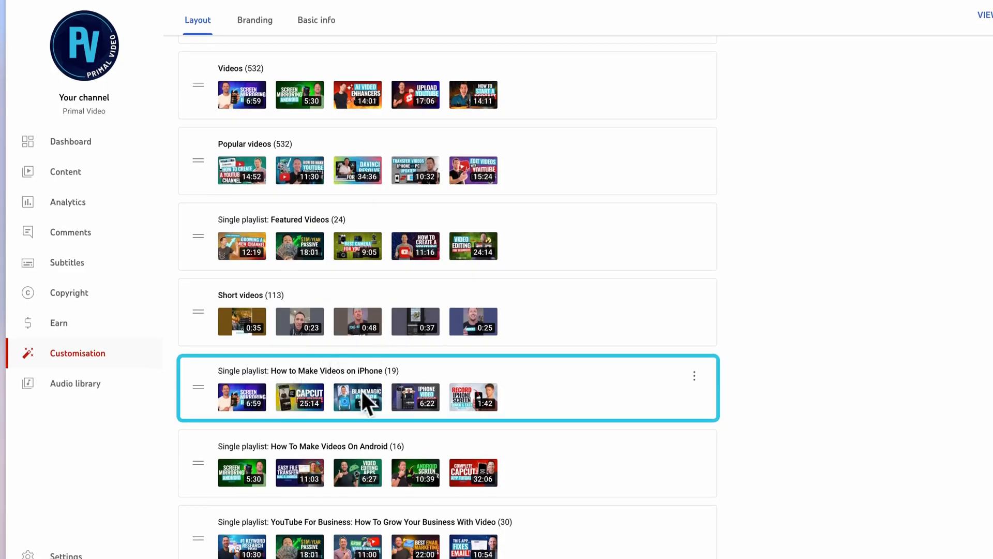
pyautogui.scroll(-8, 364, 464)
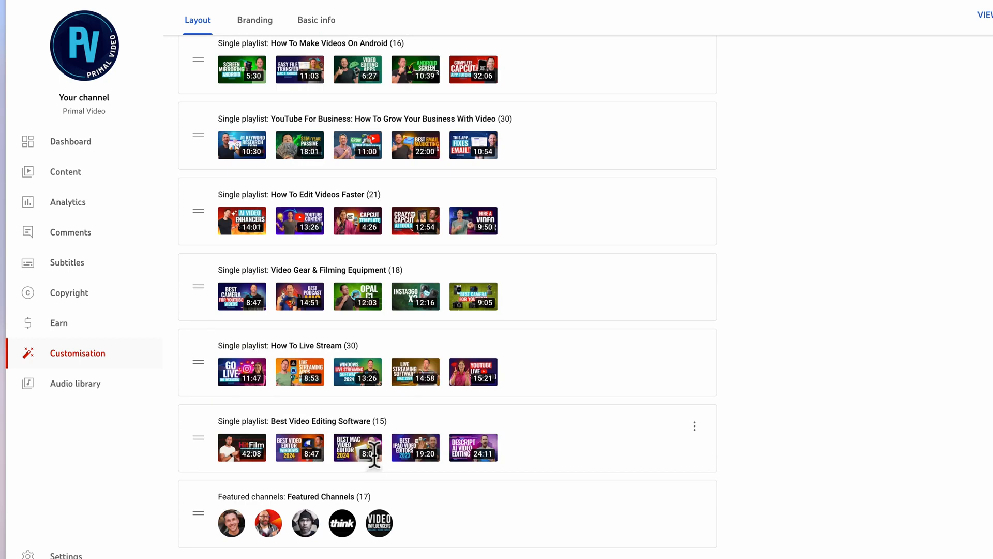
pyautogui.scroll(15, 820, 409)
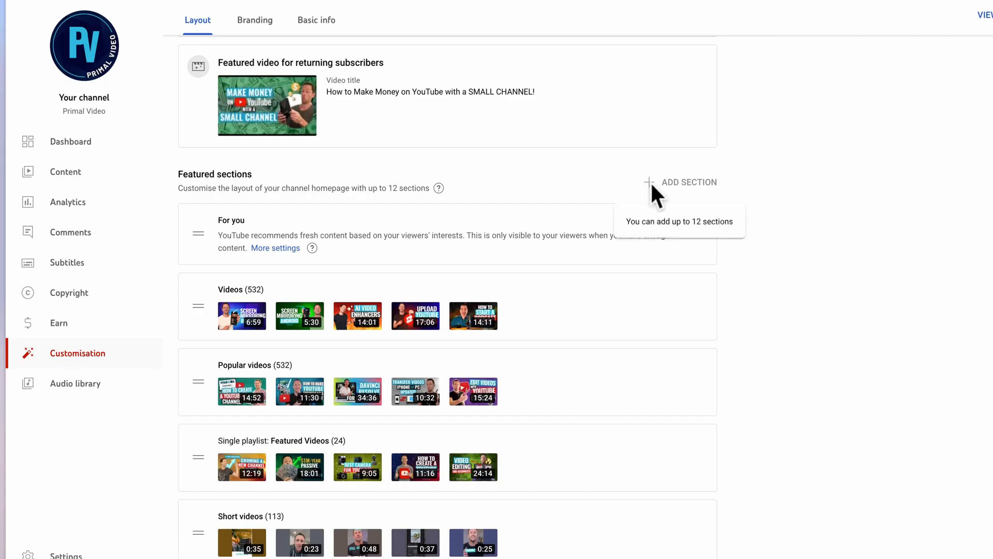
# - Remove the Featured Videos single-playlist section from the channel homepage's featured sections
pyautogui.scroll(-1, 655, 353)
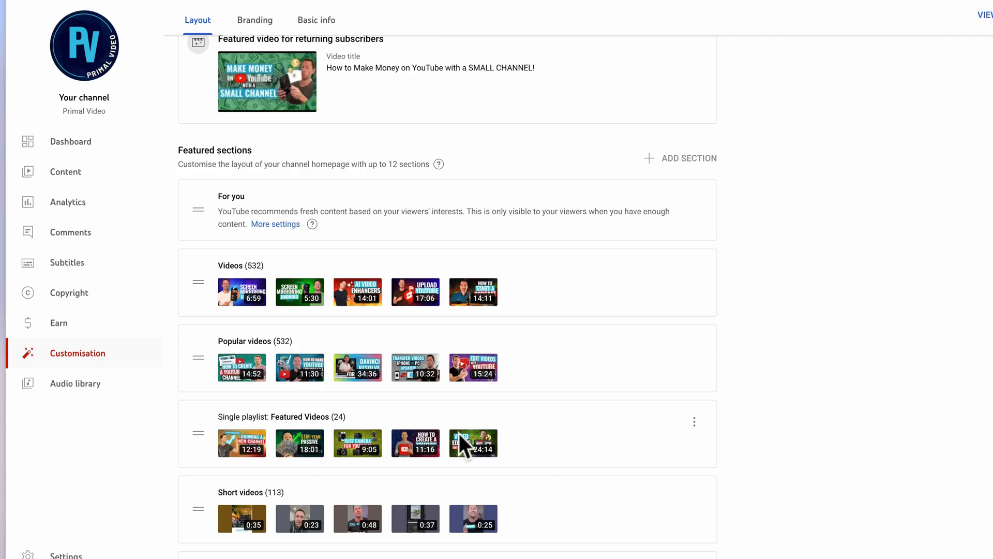
pyautogui.click(694, 420)
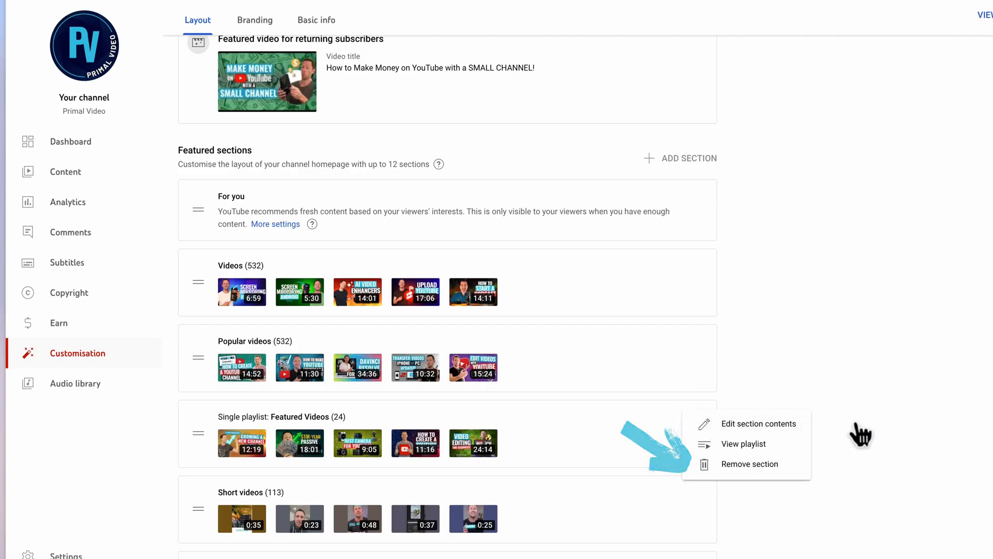
pyautogui.click(772, 468)
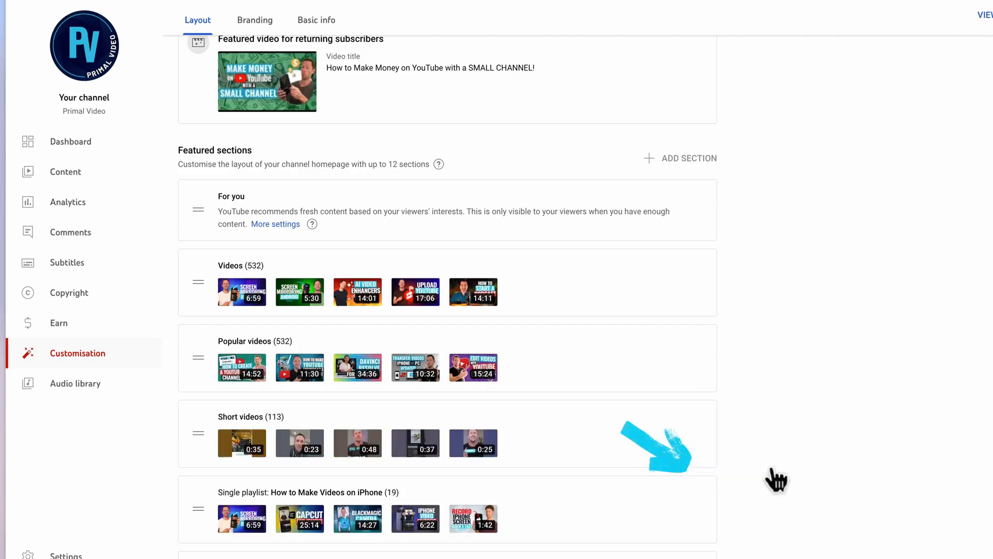
# - Add a single-playlist section to the channel homepage featuring the channel's own Featured Videos playlist
pyautogui.click(929, 63)
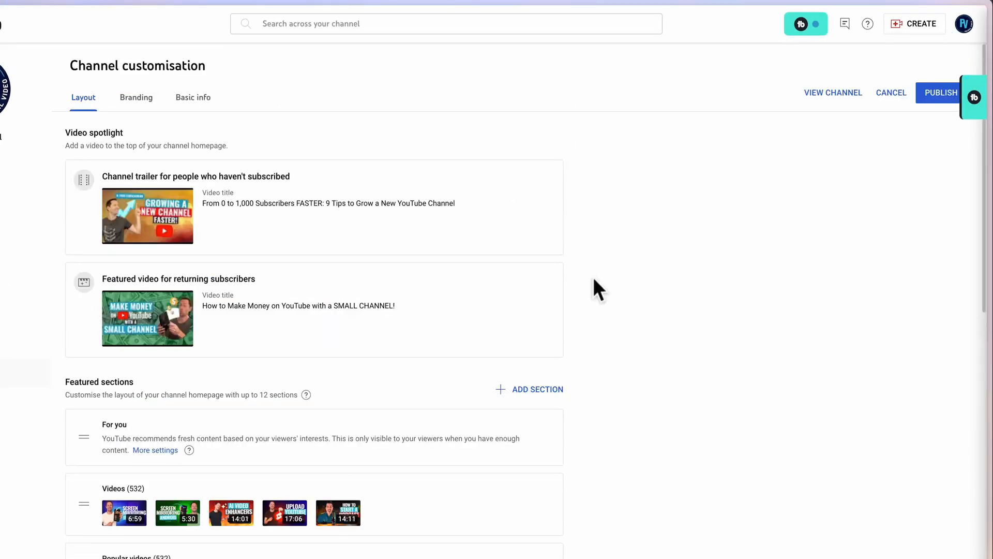
pyautogui.click(535, 390)
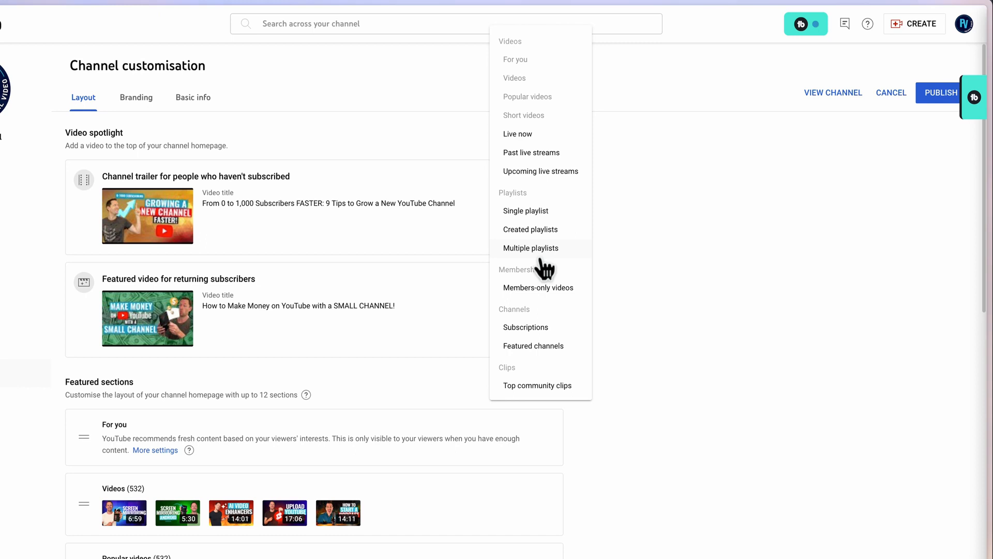
pyautogui.click(517, 216)
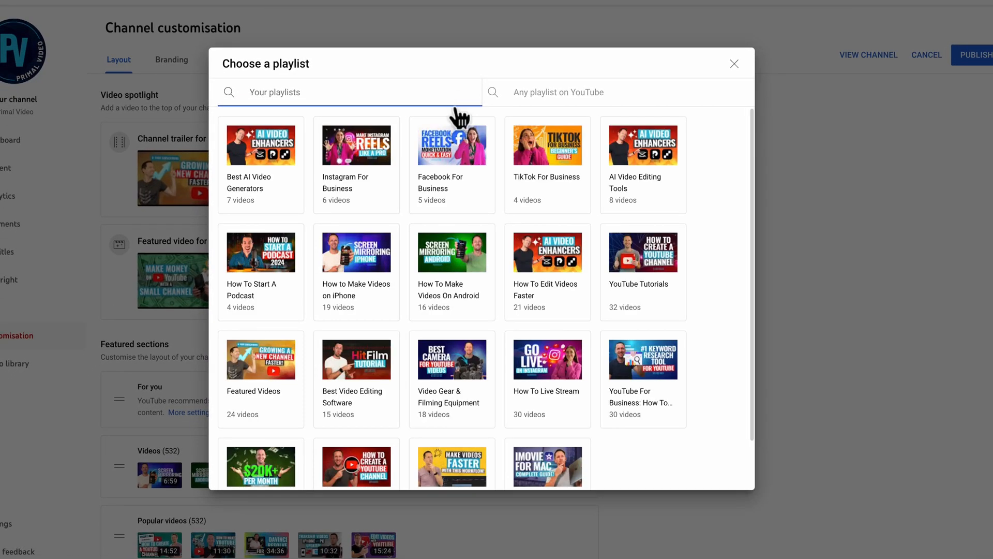
pyautogui.click(562, 88)
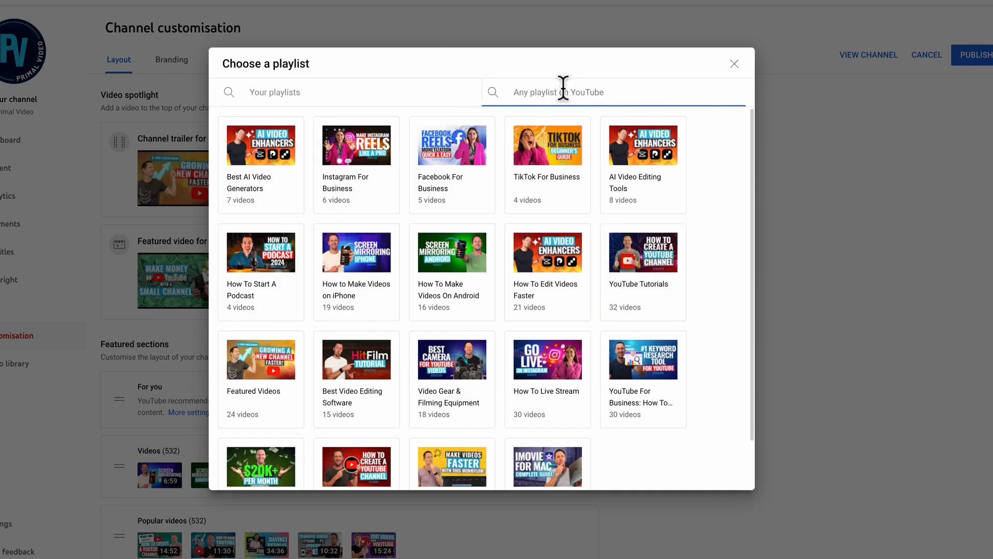
pyautogui.click(419, 98)
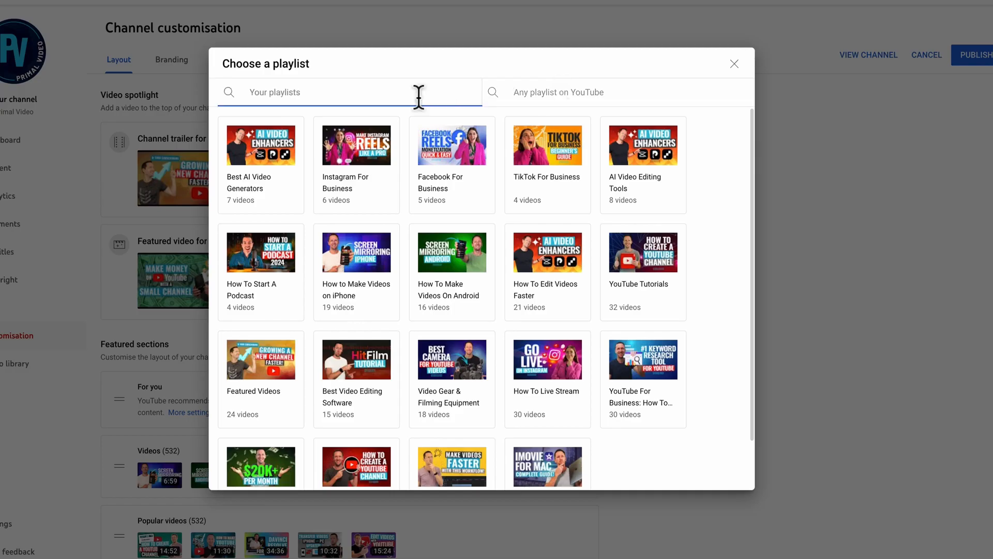
pyautogui.click(274, 369)
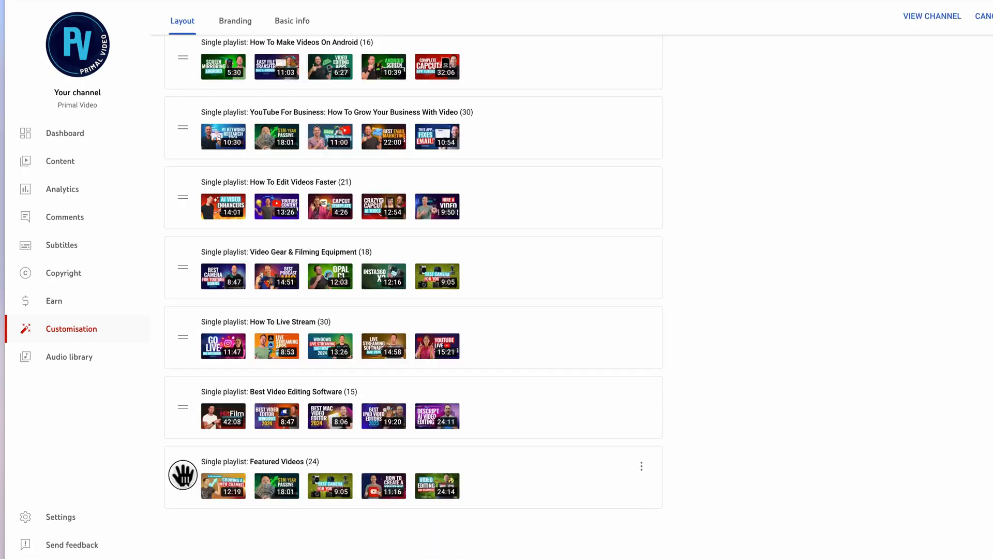
# - Move the Featured Videos section between Popular videos and Short videos, and publish the layout changes
pyautogui.moveTo(183, 474); pyautogui.dragTo(184, 88)
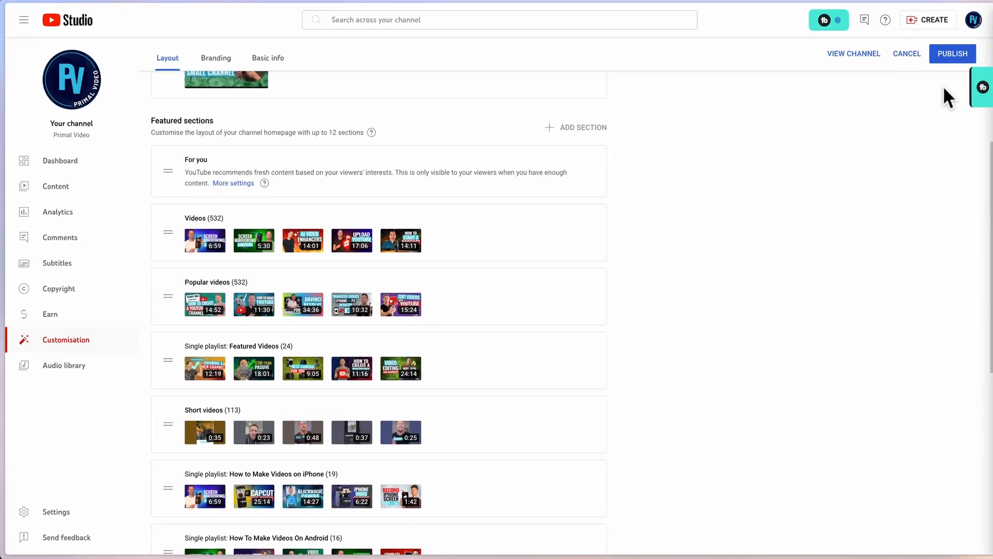
pyautogui.click(989, 37)
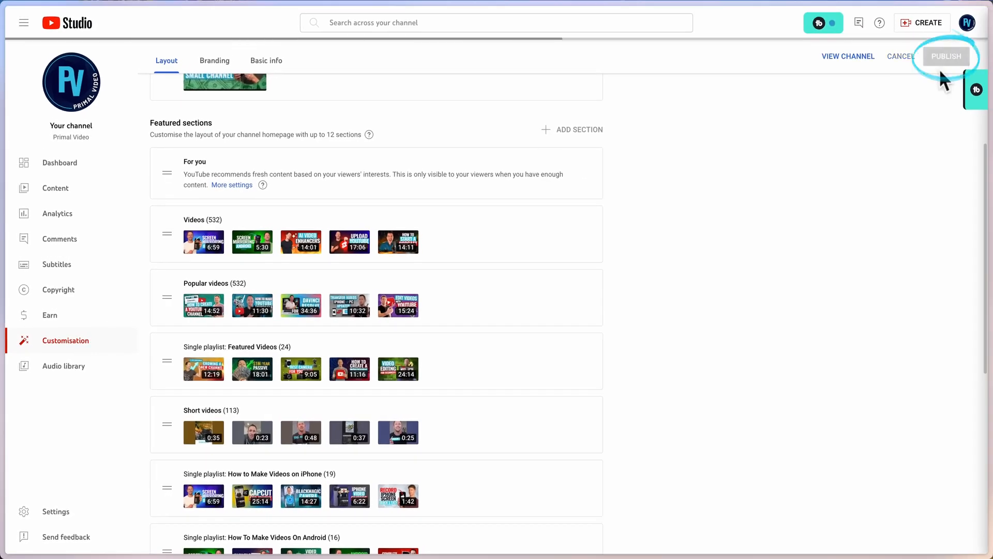